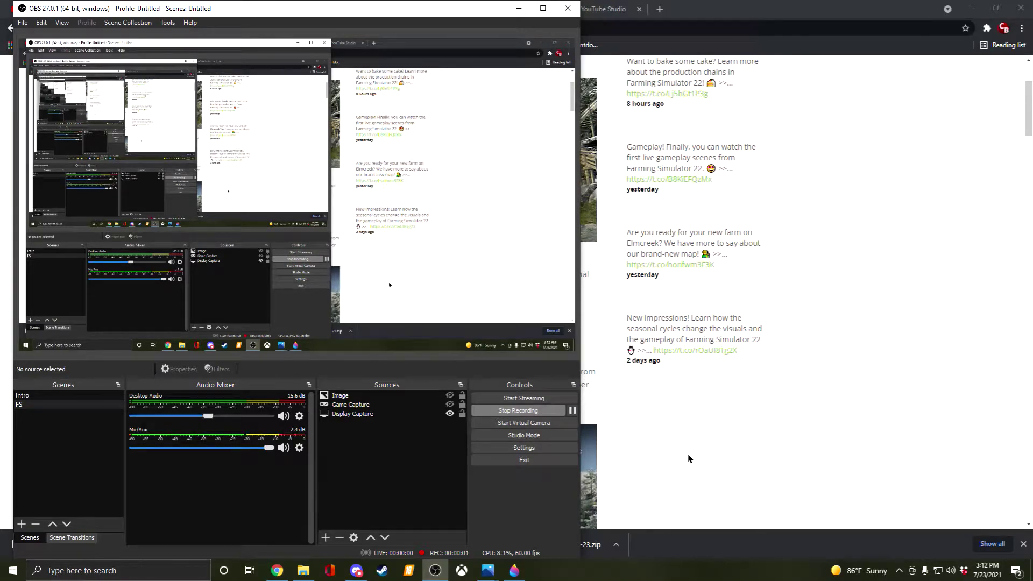
Bring the Chrome window with the seasonal gameplay article in front of OBS.
{"action": "left_click", "coordinate": [687, 454]}
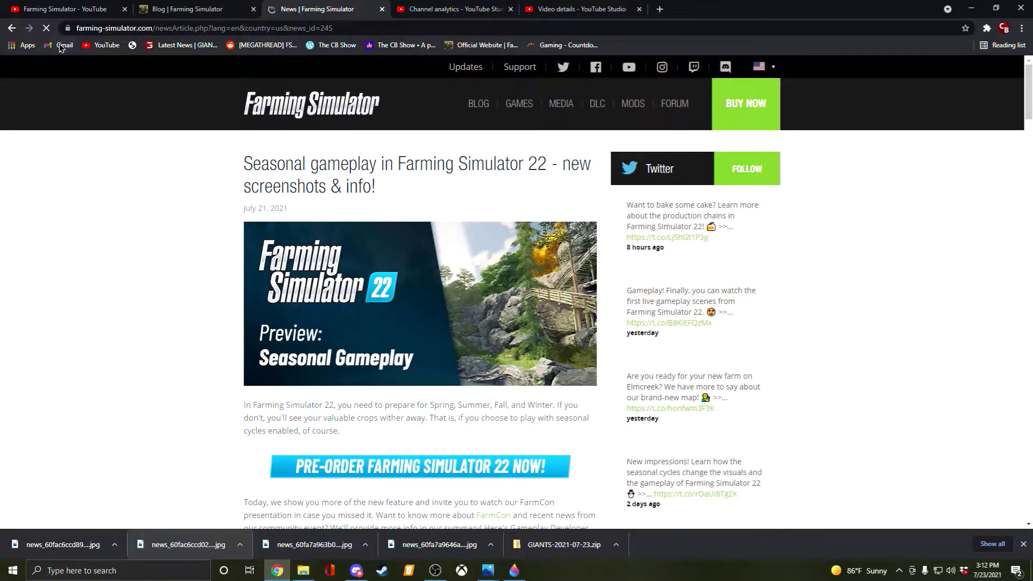
Glance at the blog list, return to the seasonal article, and highlight its title and date.
{"action": "left_click", "coordinate": [193, 9]}
{"action": "left_click", "coordinate": [307, 9]}
{"action": "scroll", "coordinate": [416, 475], "scroll_direction": "down", "scroll_amount": 5}
{"action": "scroll", "coordinate": [276, 233], "scroll_direction": "down", "scroll_amount": 5}
{"action": "scroll", "coordinate": [277, 233], "scroll_direction": "down", "scroll_amount": 4}
{"action": "scroll", "coordinate": [276, 233], "scroll_direction": "down", "scroll_amount": 4}
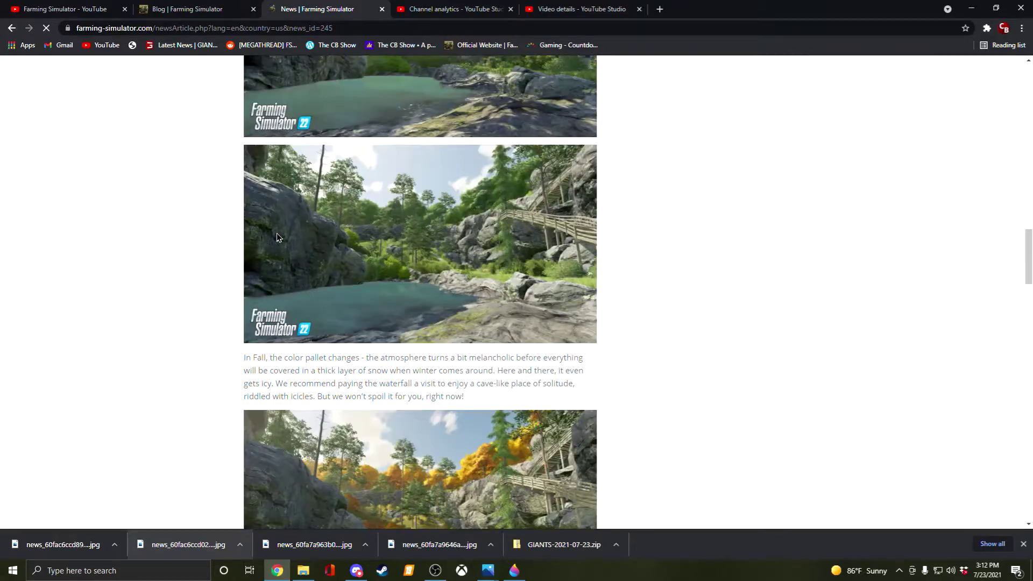
{"action": "scroll", "coordinate": [277, 233], "scroll_direction": "down", "scroll_amount": 5}
{"action": "scroll", "coordinate": [276, 233], "scroll_direction": "down", "scroll_amount": 5}
{"action": "scroll", "coordinate": [277, 233], "scroll_direction": "down", "scroll_amount": 5}
{"action": "scroll", "coordinate": [277, 233], "scroll_direction": "down", "scroll_amount": 5}
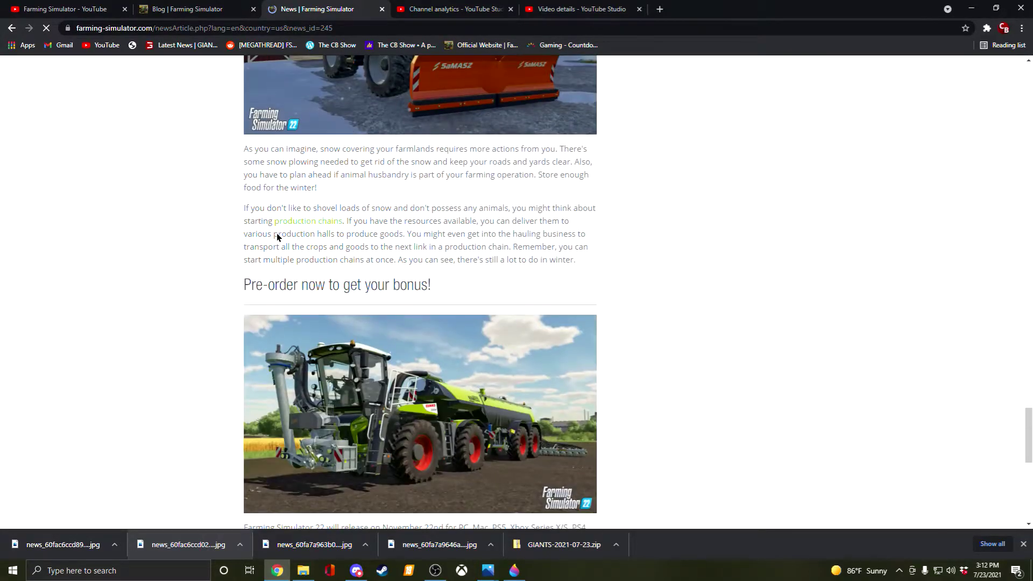
{"action": "scroll", "coordinate": [277, 235], "scroll_direction": "down", "scroll_amount": 5}
{"action": "scroll", "coordinate": [242, 238], "scroll_direction": "down", "scroll_amount": 4}
{"action": "scroll", "coordinate": [149, 172], "scroll_direction": "up", "scroll_amount": 10}
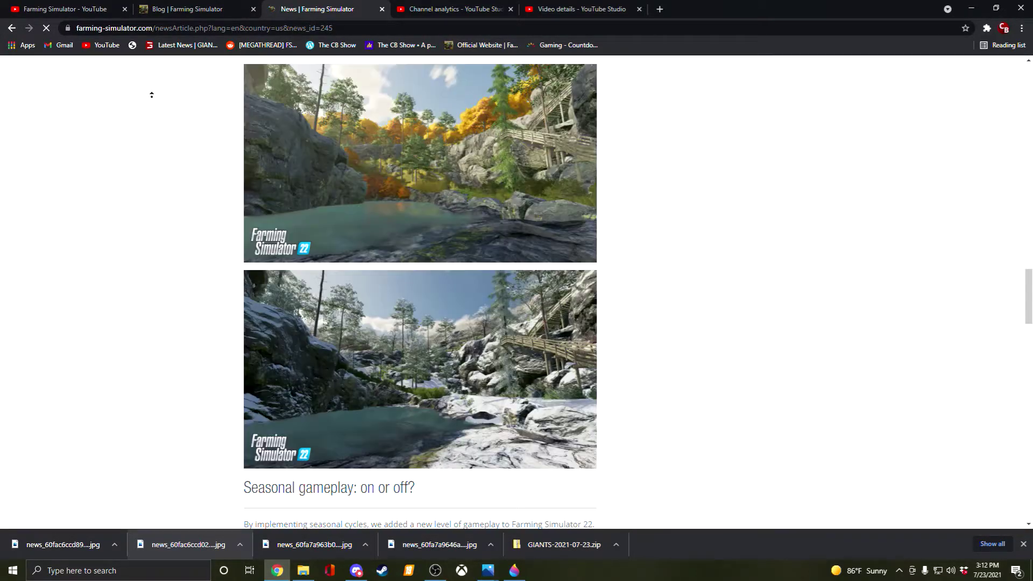
{"action": "scroll", "coordinate": [149, 171], "scroll_direction": "up", "scroll_amount": 10}
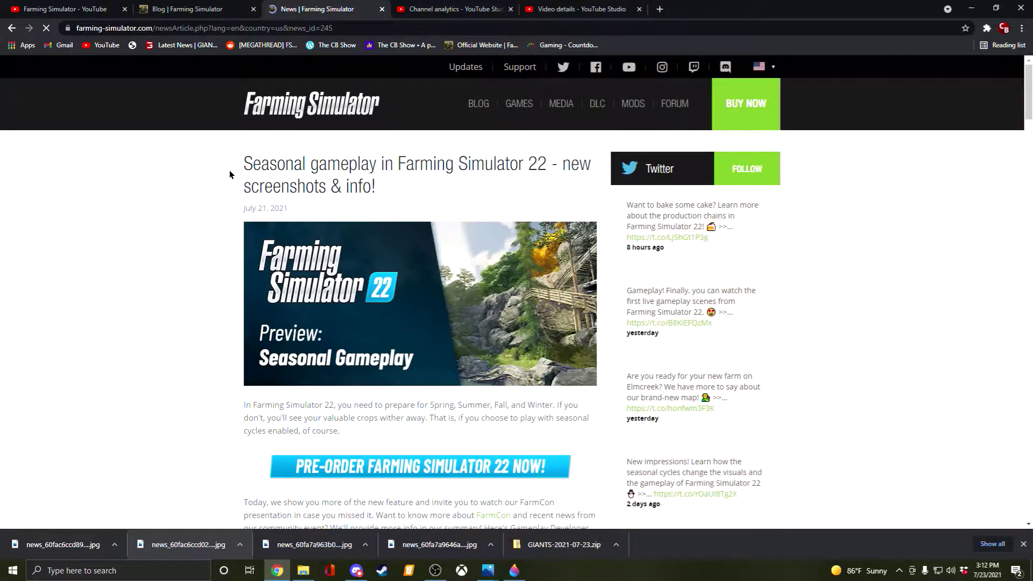
{"action": "left_click_drag", "start_coordinate": [229, 171], "coordinate": [370, 218]}
{"action": "left_click", "coordinate": [402, 200]}
{"action": "scroll", "coordinate": [403, 196], "scroll_direction": "down", "scroll_amount": 8}
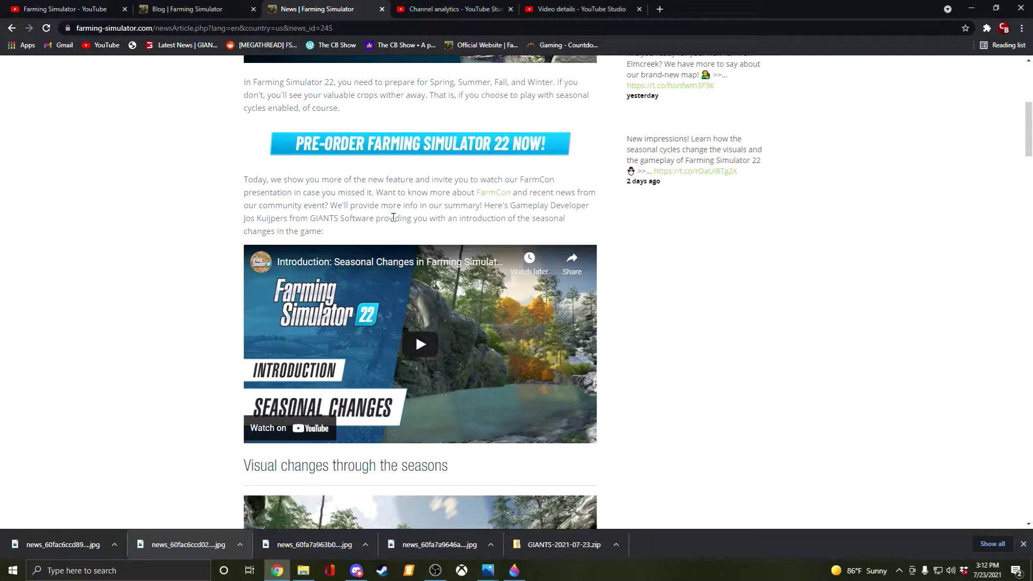
{"action": "scroll", "coordinate": [385, 233], "scroll_direction": "down", "scroll_amount": 6}
{"action": "scroll", "coordinate": [385, 233], "scroll_direction": "down", "scroll_amount": 3}
{"action": "scroll", "coordinate": [390, 256], "scroll_direction": "up", "scroll_amount": 3}
Enlarge the landscape, autumn waterfall, crop calendar and snow-plough tractor images in turn.
{"action": "left_click", "coordinate": [390, 257]}
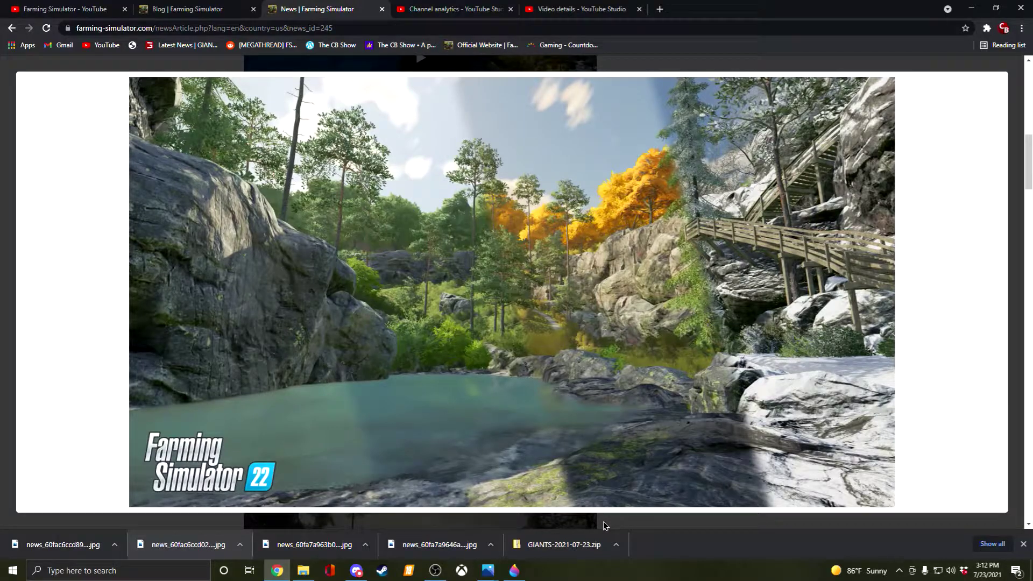
{"action": "left_click", "coordinate": [603, 521]}
{"action": "scroll", "coordinate": [455, 396], "scroll_direction": "down", "scroll_amount": 5}
{"action": "scroll", "coordinate": [456, 396], "scroll_direction": "down", "scroll_amount": 3}
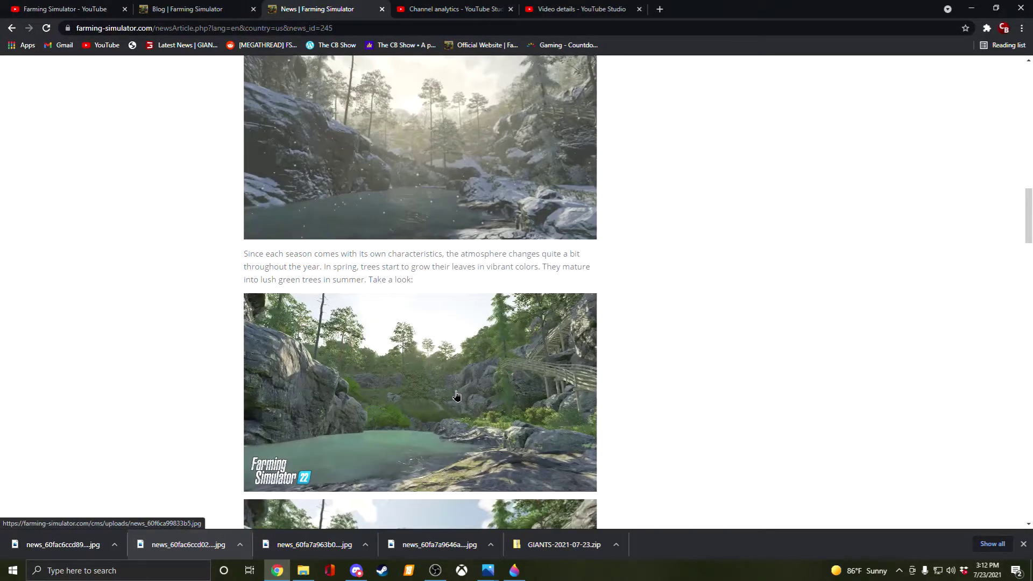
{"action": "scroll", "coordinate": [457, 395], "scroll_direction": "down", "scroll_amount": 5}
{"action": "scroll", "coordinate": [456, 395], "scroll_direction": "down", "scroll_amount": 5}
{"action": "left_click", "coordinate": [456, 395]}
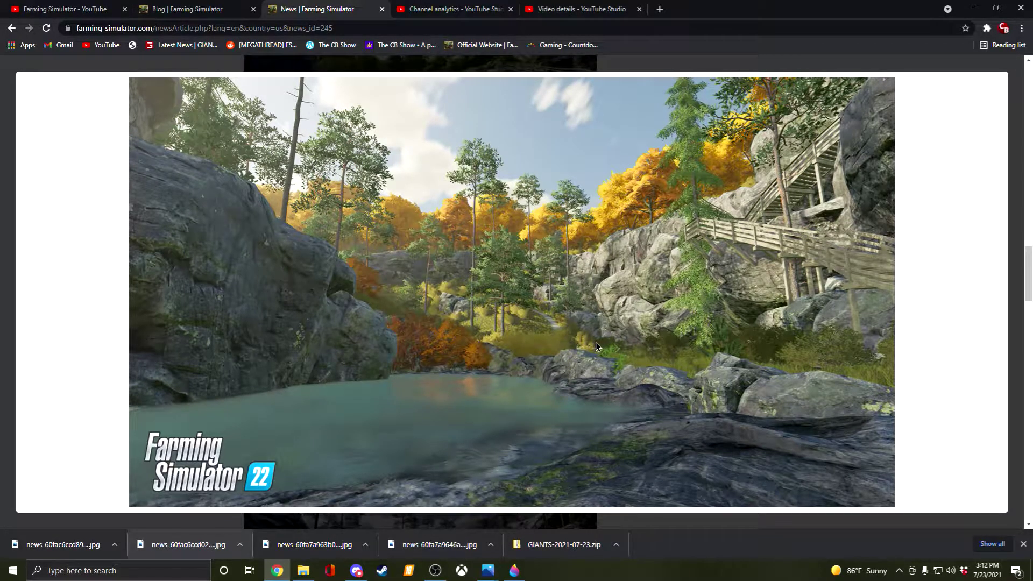
{"action": "left_click", "coordinate": [646, 514]}
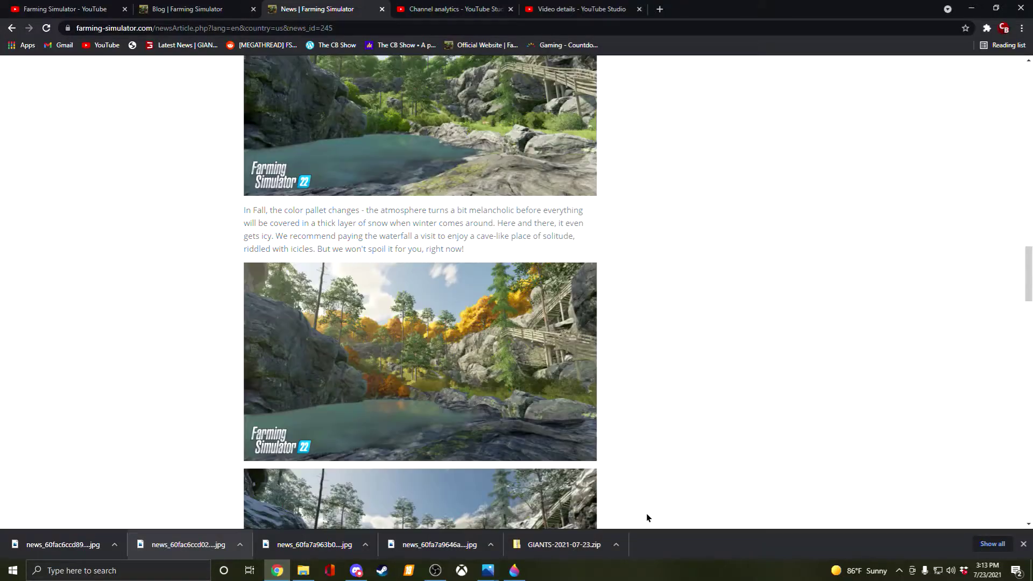
{"action": "scroll", "coordinate": [456, 323], "scroll_direction": "down", "scroll_amount": 5}
{"action": "scroll", "coordinate": [455, 322], "scroll_direction": "down", "scroll_amount": 5}
{"action": "scroll", "coordinate": [358, 242], "scroll_direction": "down", "scroll_amount": 5}
{"action": "left_click", "coordinate": [403, 232]}
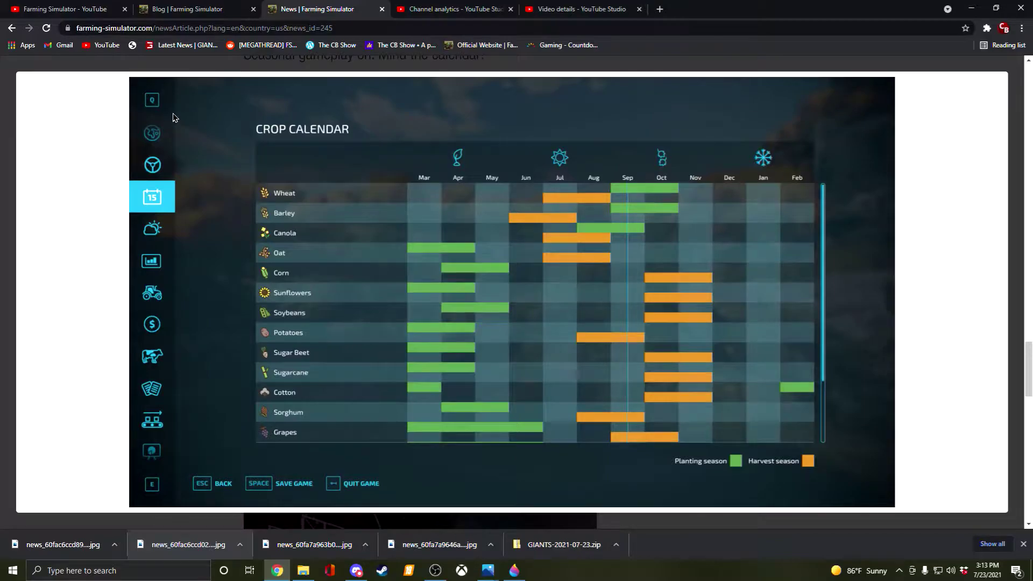
{"action": "left_click", "coordinate": [151, 73]}
{"action": "scroll", "coordinate": [203, 259], "scroll_direction": "down", "scroll_amount": 5}
{"action": "scroll", "coordinate": [203, 255], "scroll_direction": "down", "scroll_amount": 2}
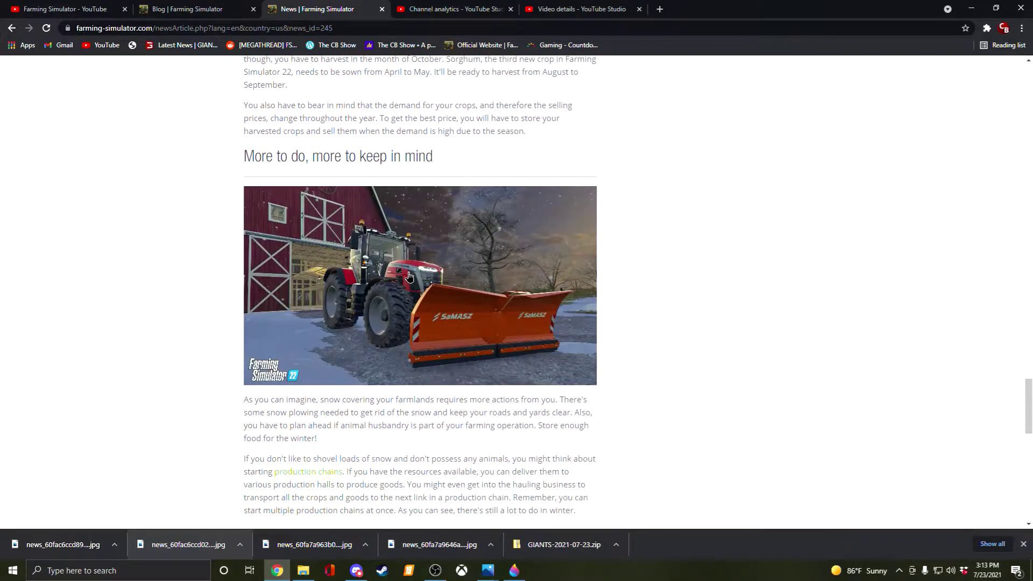
{"action": "left_click", "coordinate": [323, 282]}
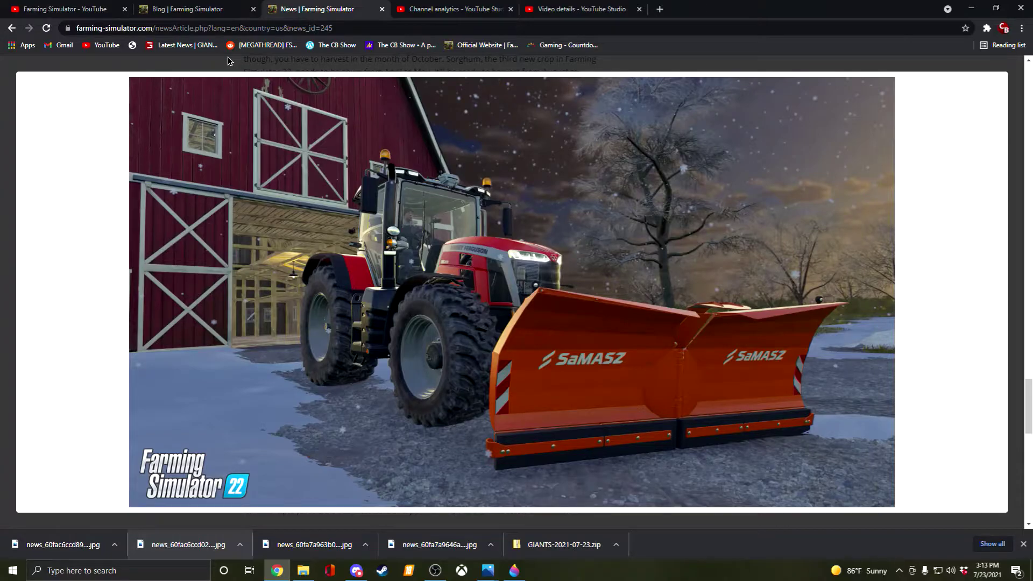
Close the tractor screenshot and open the full Elmcreek article from the blog list.
{"action": "left_click", "coordinate": [227, 57]}
{"action": "scroll", "coordinate": [235, 175], "scroll_direction": "down", "scroll_amount": 8}
{"action": "scroll", "coordinate": [235, 175], "scroll_direction": "down", "scroll_amount": 4}
{"action": "left_click", "coordinate": [186, 8]}
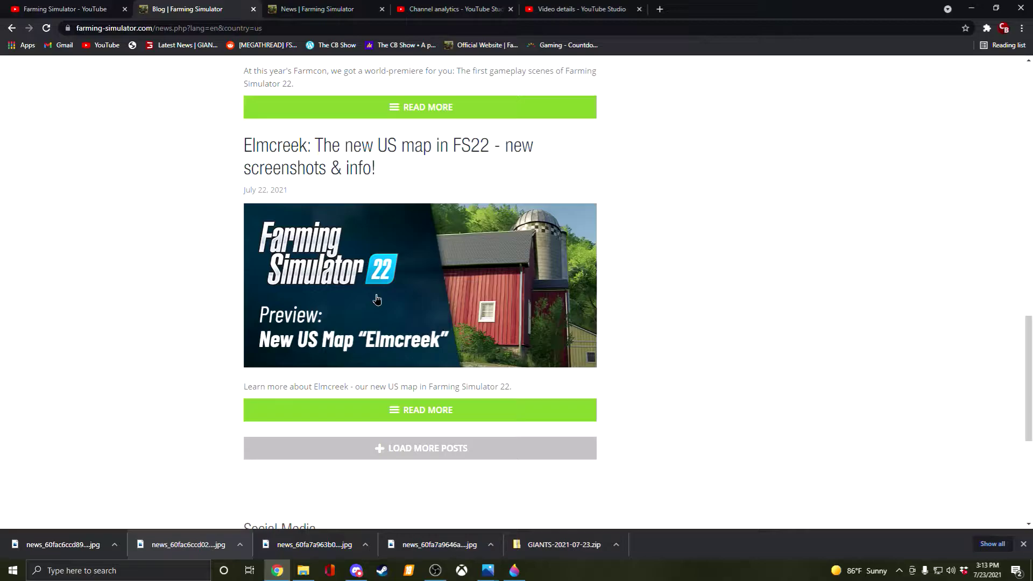
{"action": "left_click", "coordinate": [407, 406]}
{"action": "scroll", "coordinate": [407, 406], "scroll_direction": "down", "scroll_amount": 5}
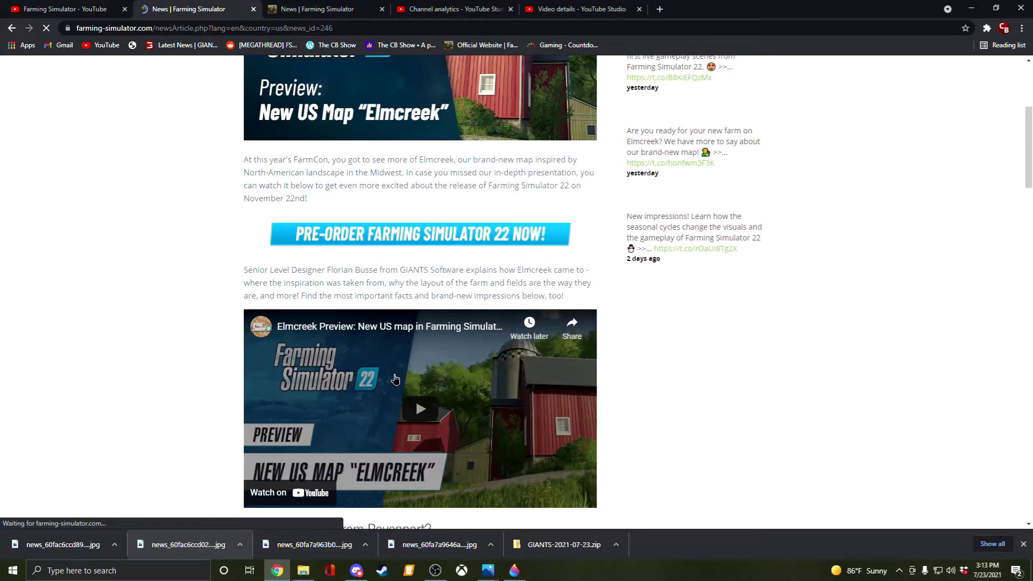
{"action": "scroll", "coordinate": [407, 405], "scroll_direction": "down", "scroll_amount": 3}
{"action": "scroll", "coordinate": [395, 388], "scroll_direction": "down", "scroll_amount": 6}
{"action": "scroll", "coordinate": [395, 378], "scroll_direction": "down", "scroll_amount": 4}
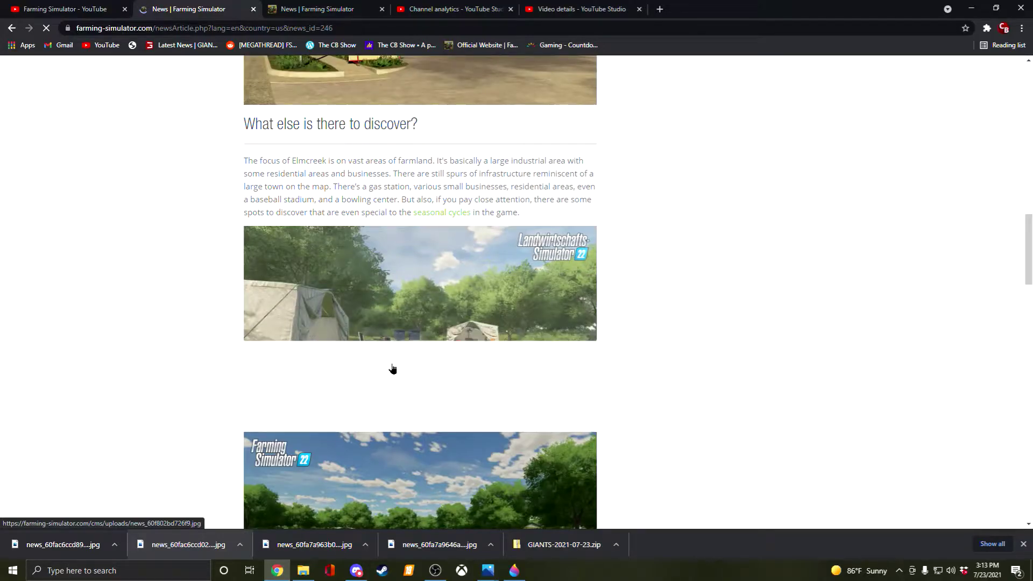
{"action": "scroll", "coordinate": [392, 370], "scroll_direction": "down", "scroll_amount": 3}
{"action": "scroll", "coordinate": [393, 370], "scroll_direction": "up", "scroll_amount": 6}
{"action": "scroll", "coordinate": [393, 370], "scroll_direction": "up", "scroll_amount": 4}
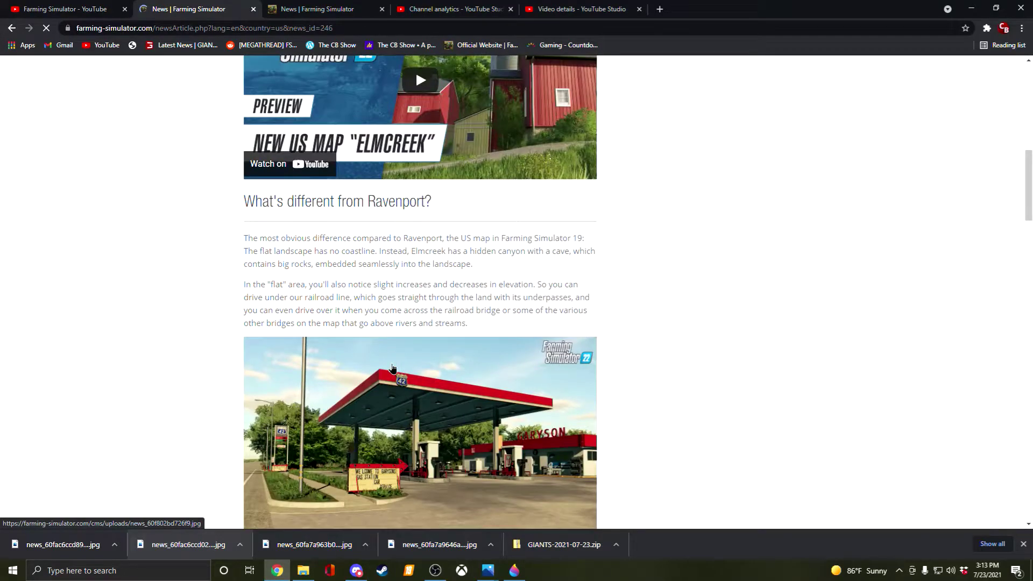
{"action": "scroll", "coordinate": [393, 370], "scroll_direction": "up", "scroll_amount": 3}
{"action": "scroll", "coordinate": [397, 364], "scroll_direction": "up", "scroll_amount": 5}
{"action": "scroll", "coordinate": [396, 364], "scroll_direction": "up", "scroll_amount": 5}
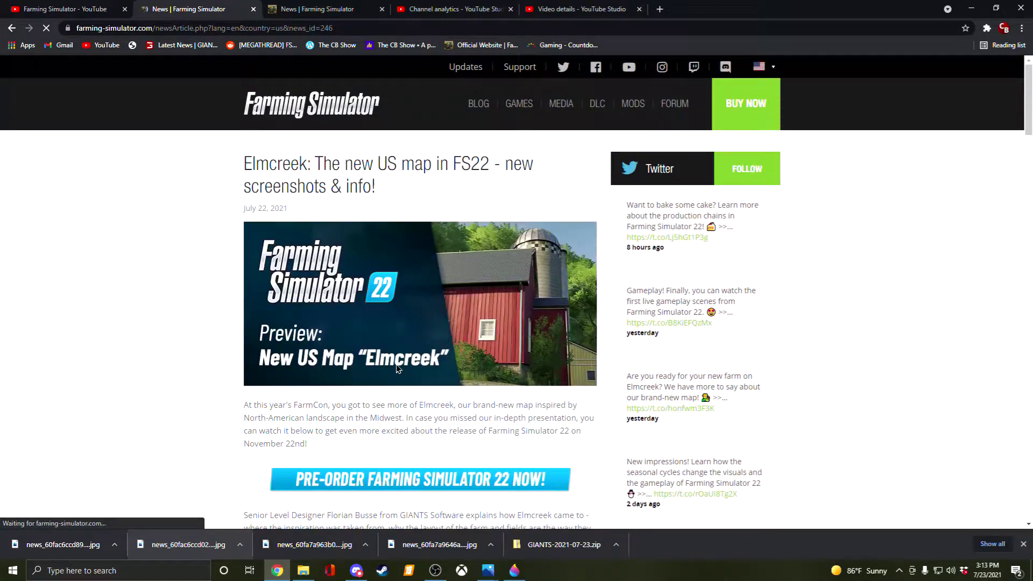
Go from the new video's details page in YouTube Studio to Channel content.
{"action": "left_click", "coordinate": [448, 9]}
{"action": "left_click", "coordinate": [565, 9]}
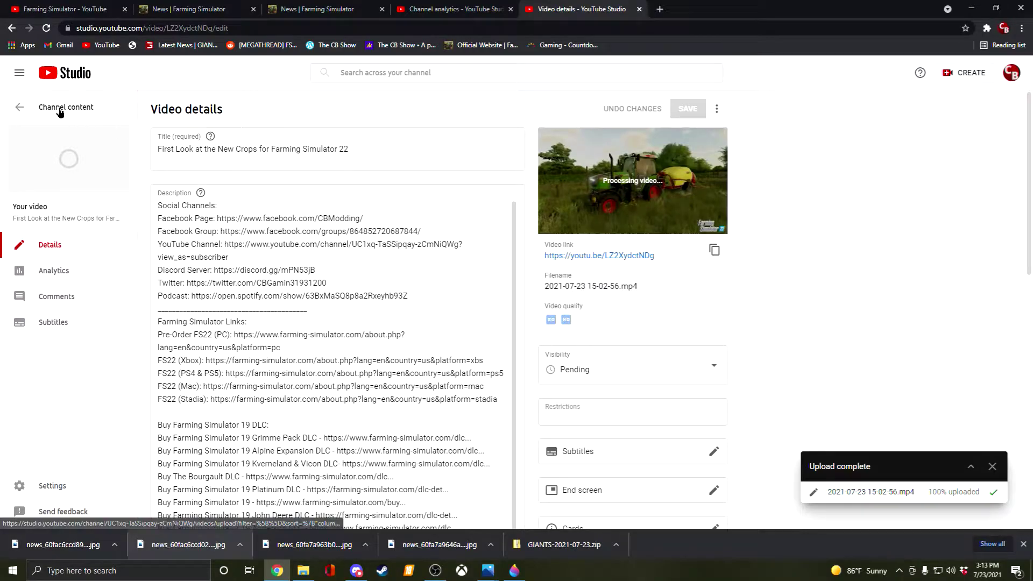
{"action": "left_click", "coordinate": [20, 108]}
{"action": "scroll", "coordinate": [266, 307], "scroll_direction": "down", "scroll_amount": 2}
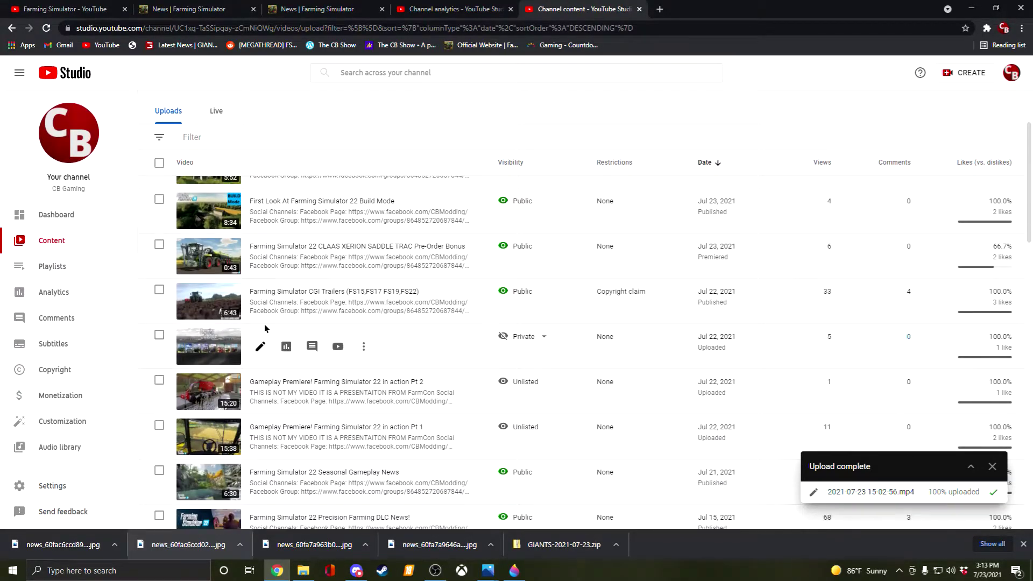
{"action": "scroll", "coordinate": [255, 311], "scroll_direction": "down", "scroll_amount": 2}
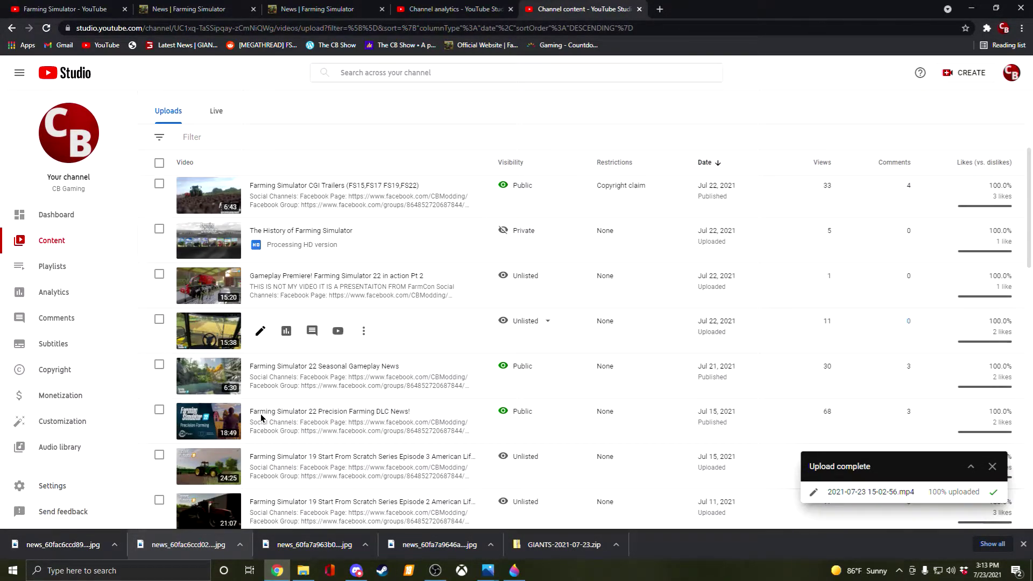
{"action": "scroll", "coordinate": [260, 353], "scroll_direction": "up", "scroll_amount": 5}
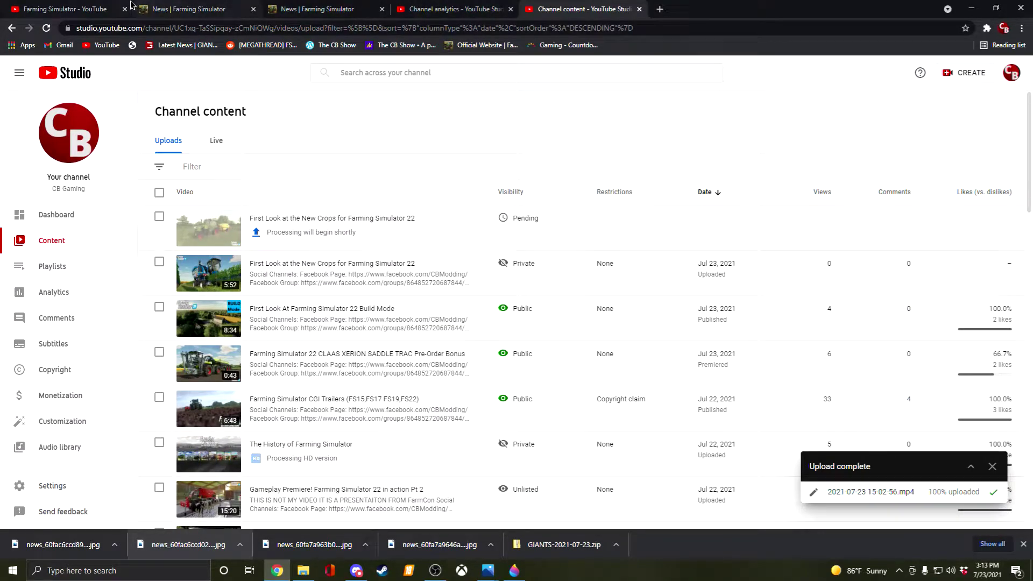
Back on the Elmcreek article, highlight the intro paragraph, then clear the selection.
{"action": "left_click", "coordinate": [187, 9]}
{"action": "scroll", "coordinate": [247, 308], "scroll_direction": "down", "scroll_amount": 2}
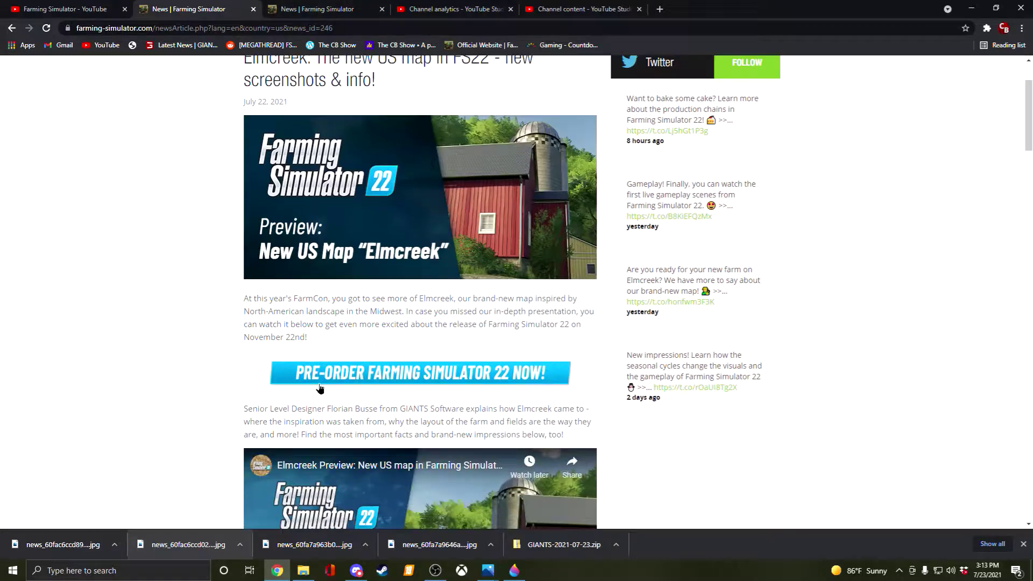
{"action": "left_click_drag", "start_coordinate": [246, 308], "coordinate": [351, 339]}
{"action": "left_click", "coordinate": [349, 345]}
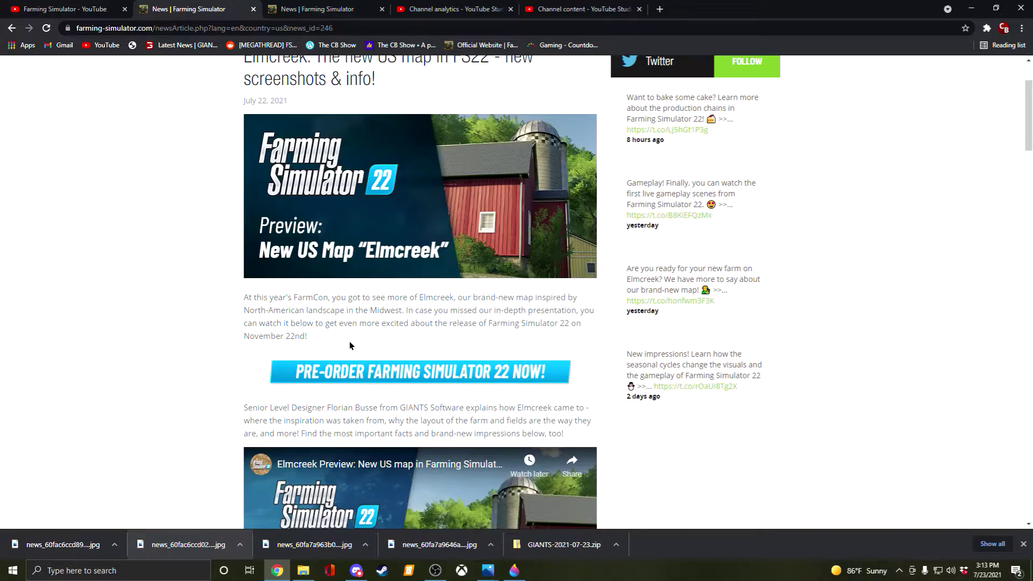
{"action": "scroll", "coordinate": [349, 346], "scroll_direction": "down", "scroll_amount": 1}
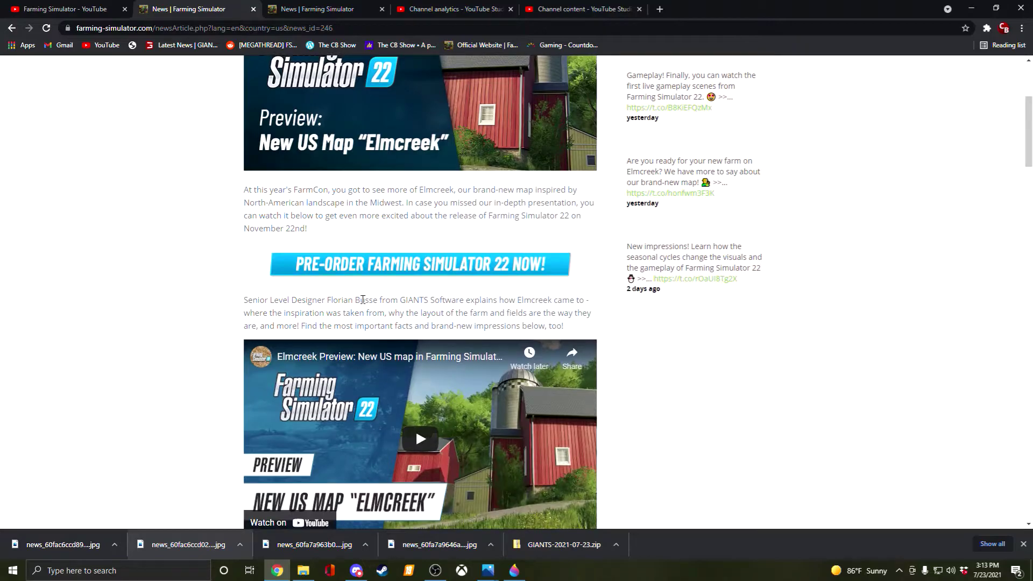
{"action": "scroll", "coordinate": [403, 324], "scroll_direction": "down", "scroll_amount": 3}
{"action": "scroll", "coordinate": [403, 324], "scroll_direction": "down", "scroll_amount": 2}
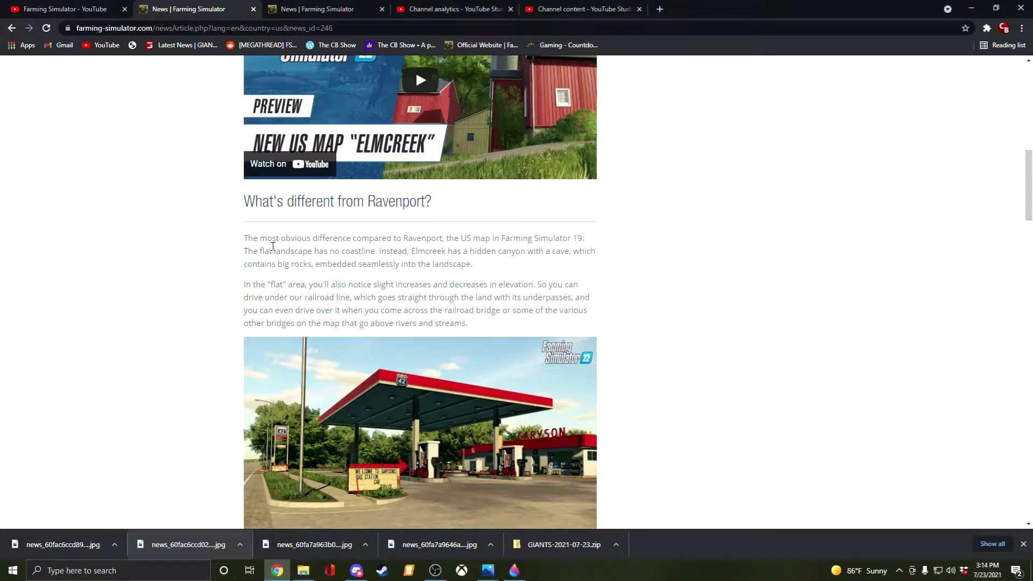
{"action": "scroll", "coordinate": [302, 307], "scroll_direction": "down", "scroll_amount": 3}
{"action": "scroll", "coordinate": [302, 307], "scroll_direction": "down", "scroll_amount": 2}
View the Elmcreek gas station screenshot enlarged, then close it.
{"action": "left_click", "coordinate": [302, 307]}
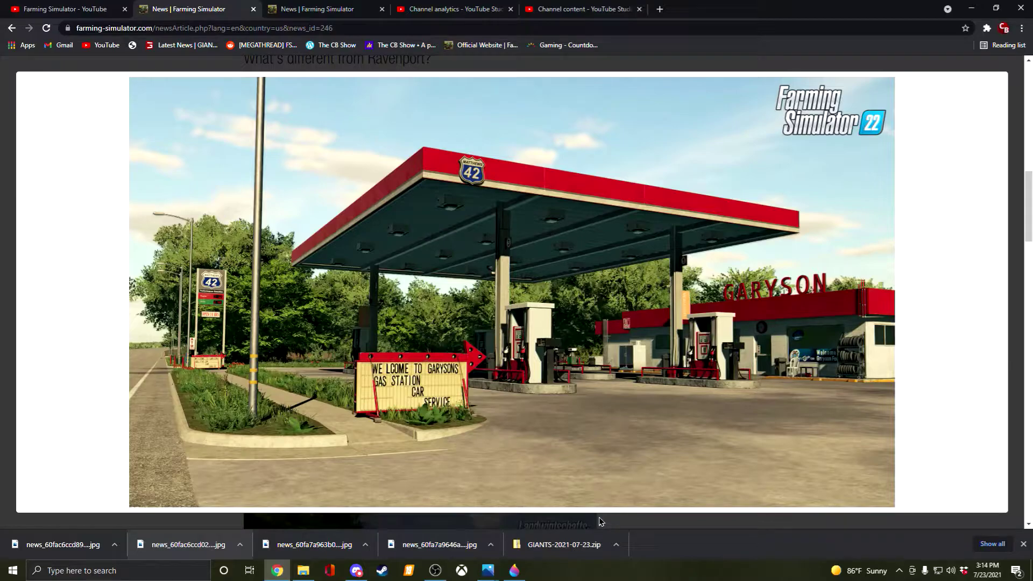
{"action": "left_click", "coordinate": [601, 523]}
{"action": "scroll", "coordinate": [322, 323], "scroll_direction": "down", "scroll_amount": 3}
{"action": "scroll", "coordinate": [251, 233], "scroll_direction": "down", "scroll_amount": 2}
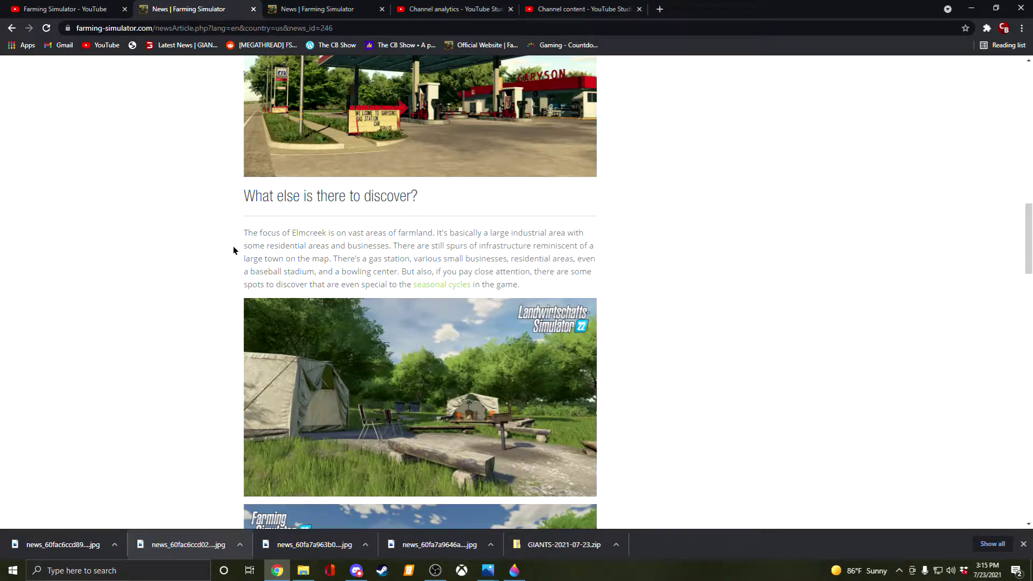
{"action": "scroll", "coordinate": [347, 242], "scroll_direction": "down", "scroll_amount": 3}
View the campsite and lake screenshots enlarged, closing each one.
{"action": "left_click", "coordinate": [347, 230]}
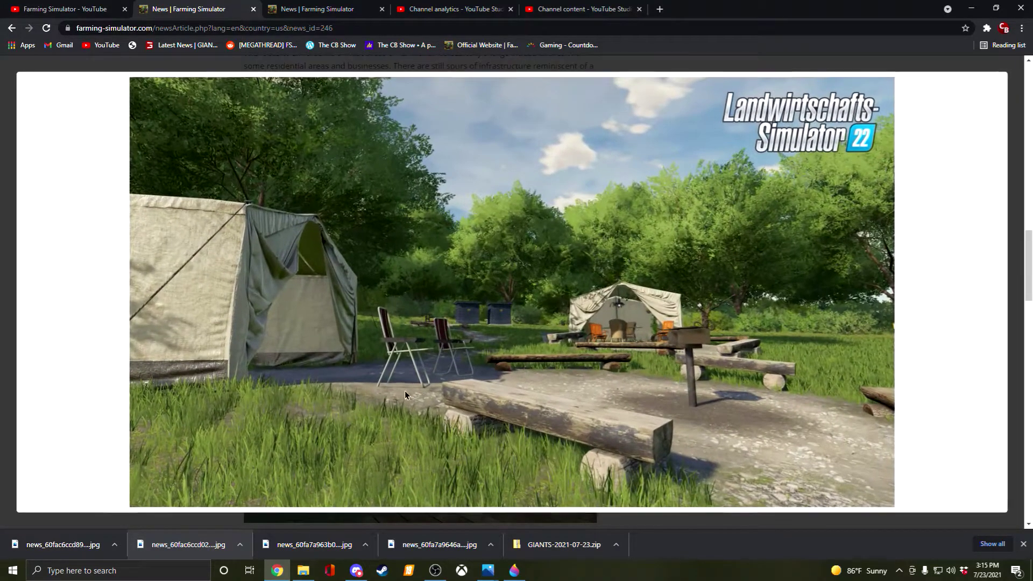
{"action": "left_click", "coordinate": [537, 516]}
{"action": "scroll", "coordinate": [485, 403], "scroll_direction": "down", "scroll_amount": 4}
{"action": "left_click", "coordinate": [454, 299]}
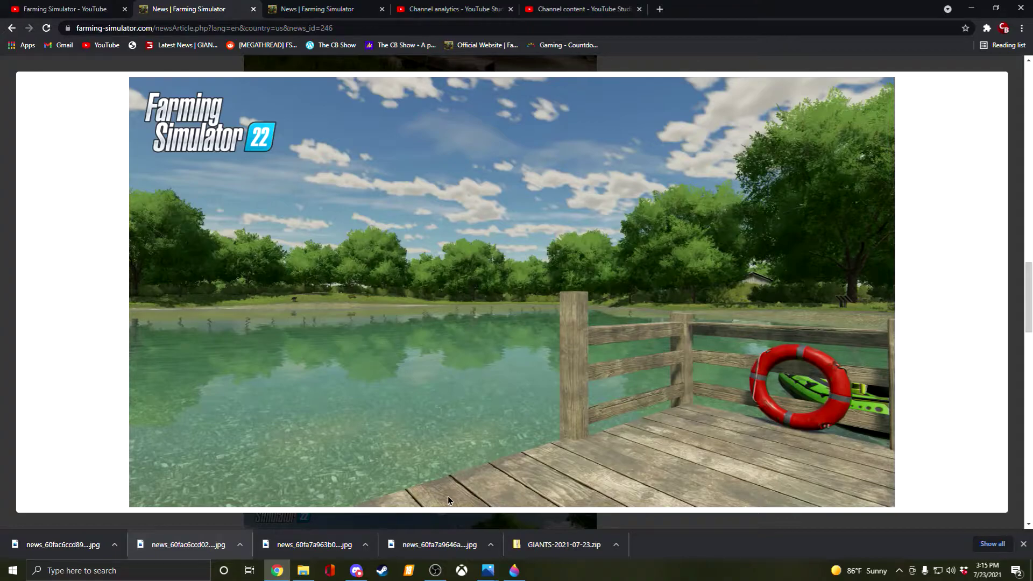
{"action": "left_click", "coordinate": [606, 517]}
{"action": "scroll", "coordinate": [484, 403], "scroll_direction": "down", "scroll_amount": 5}
{"action": "scroll", "coordinate": [464, 453], "scroll_direction": "up", "scroll_amount": 2}
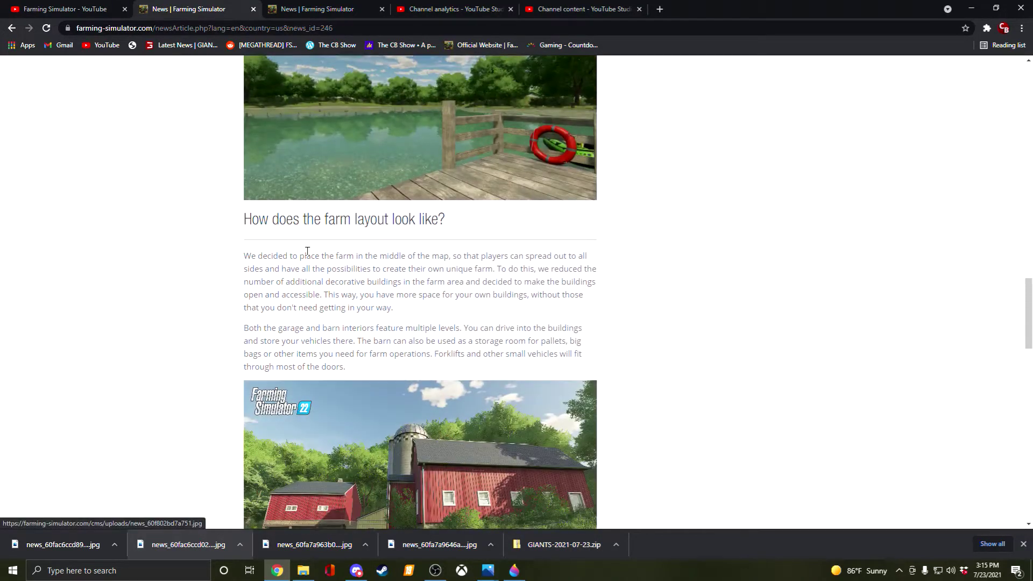
{"action": "mouse_move", "coordinate": [244, 218]}
{"action": "left_mouse_down"}
{"action": "mouse_move", "coordinate": [445, 345]}
{"action": "mouse_move", "coordinate": [431, 368]}
{"action": "left_mouse_up"}
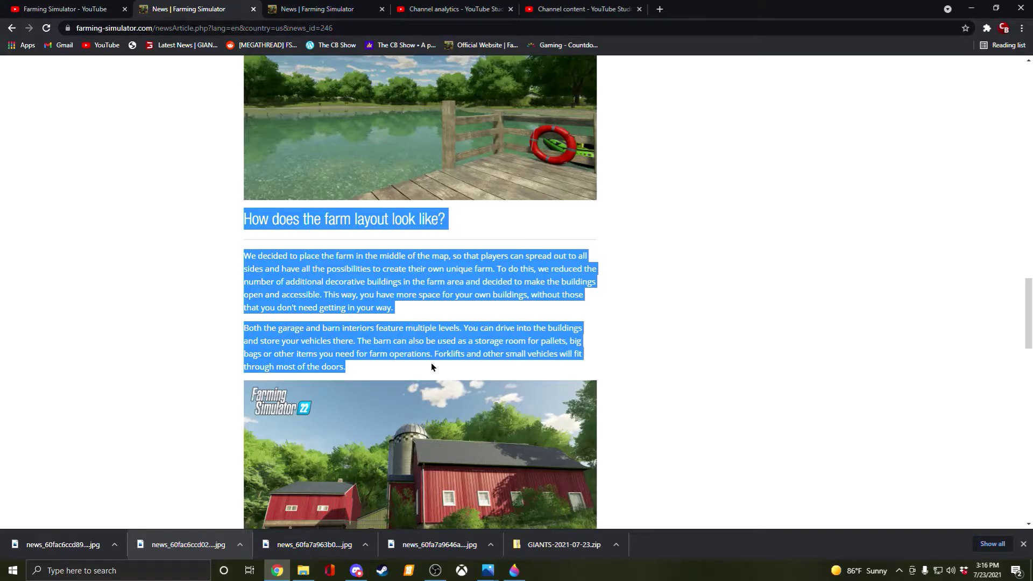
{"action": "scroll", "coordinate": [431, 362], "scroll_direction": "down", "scroll_amount": 3}
{"action": "scroll", "coordinate": [431, 363], "scroll_direction": "down", "scroll_amount": 2}
Enlarge the barn screenshot, then highlight the field shapes heading and multiplayer paragraph.
{"action": "left_click", "coordinate": [432, 242]}
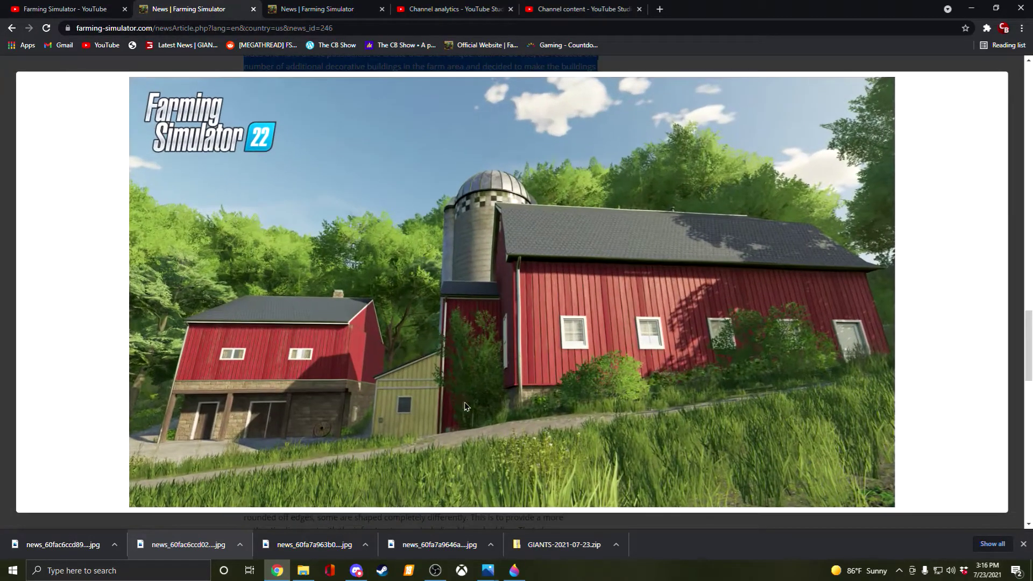
{"action": "left_click", "coordinate": [568, 512]}
{"action": "scroll", "coordinate": [568, 512], "scroll_direction": "down", "scroll_amount": 3}
{"action": "scroll", "coordinate": [331, 277], "scroll_direction": "down", "scroll_amount": 3}
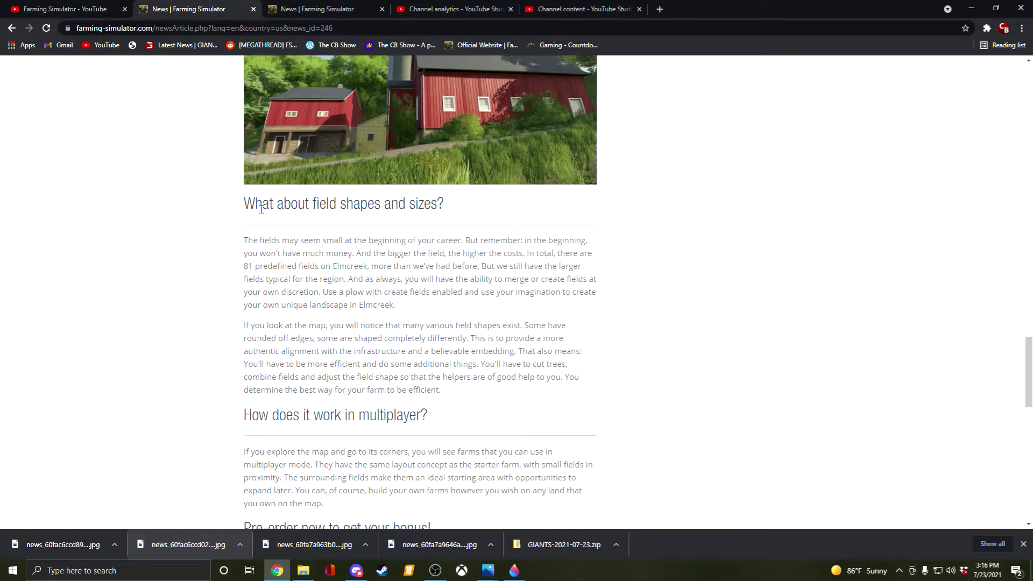
{"action": "left_click_drag", "start_coordinate": [260, 206], "coordinate": [468, 217]}
{"action": "left_click", "coordinate": [468, 217]}
{"action": "scroll", "coordinate": [468, 217], "scroll_direction": "down", "scroll_amount": 3}
{"action": "scroll", "coordinate": [468, 217], "scroll_direction": "down", "scroll_amount": 2}
{"action": "scroll", "coordinate": [467, 216], "scroll_direction": "down", "scroll_amount": 1}
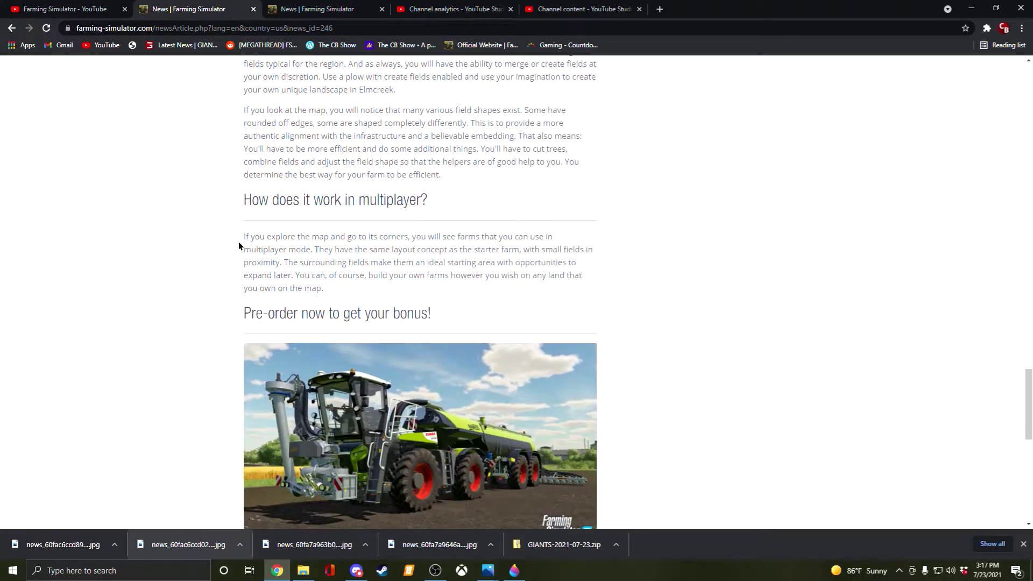
{"action": "left_click_drag", "start_coordinate": [240, 237], "coordinate": [358, 295]}
{"action": "scroll", "coordinate": [360, 283], "scroll_direction": "down", "scroll_amount": 1}
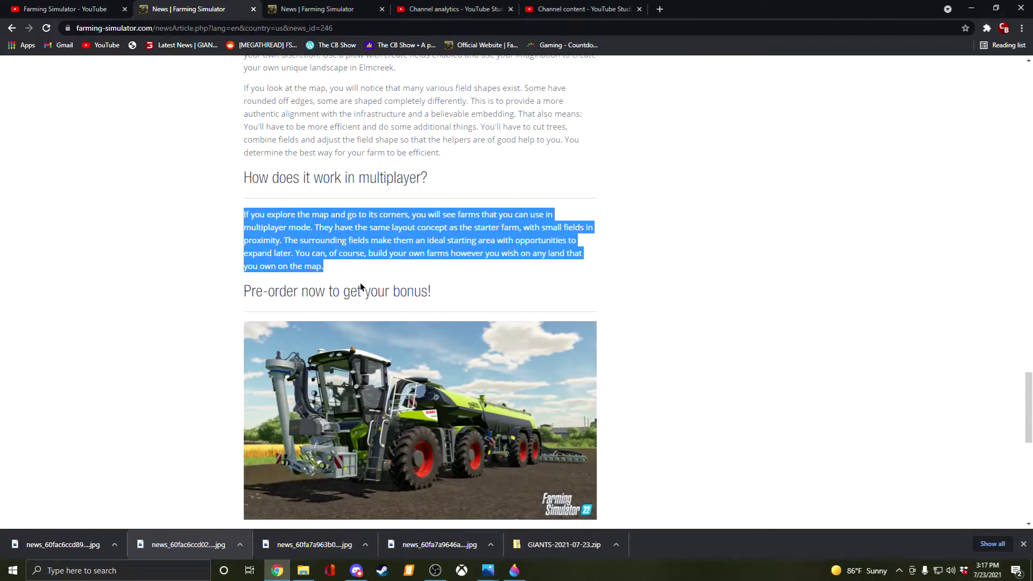
{"action": "scroll", "coordinate": [360, 283], "scroll_direction": "down", "scroll_amount": 6}
{"action": "scroll", "coordinate": [360, 283], "scroll_direction": "up", "scroll_amount": 3}
{"action": "scroll", "coordinate": [322, 242], "scroll_direction": "down", "scroll_amount": 3}
{"action": "scroll", "coordinate": [292, 104], "scroll_direction": "up", "scroll_amount": 3}
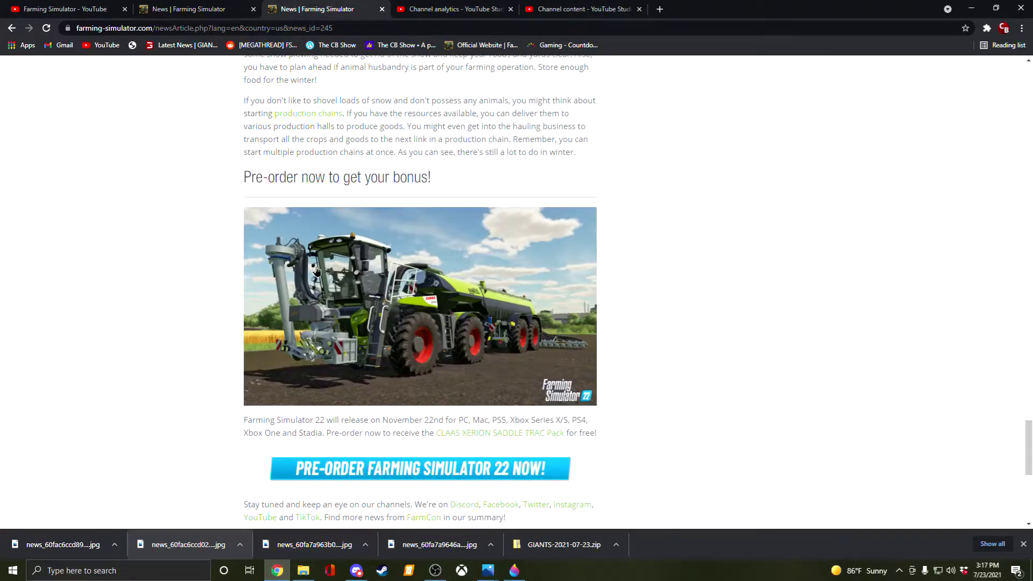
Return to the news list, load older posts, and open the gameplay reveal article.
{"action": "key", "text": "alt+Left"}
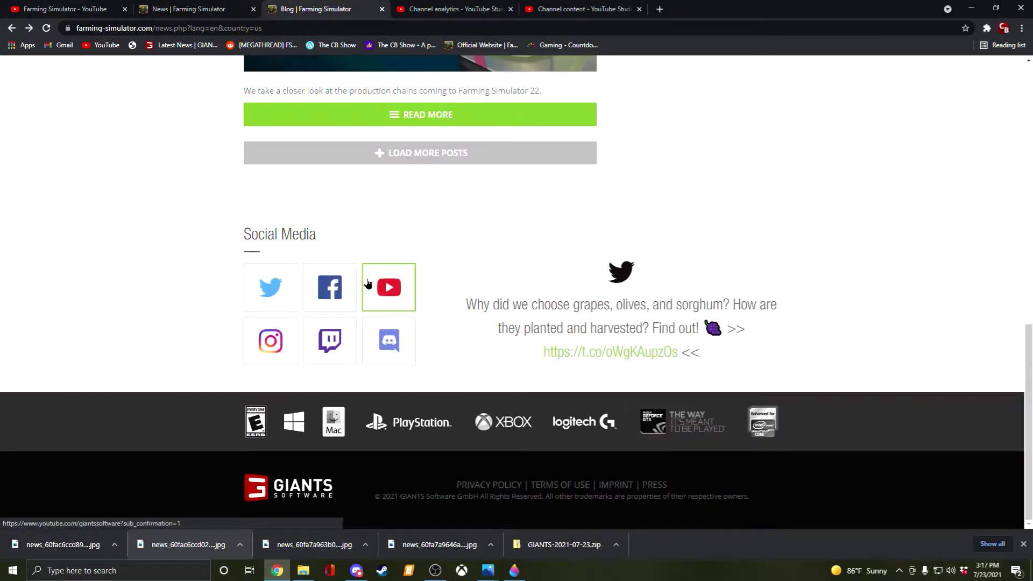
{"action": "scroll", "coordinate": [371, 283], "scroll_direction": "up", "scroll_amount": 3}
{"action": "scroll", "coordinate": [372, 283], "scroll_direction": "up", "scroll_amount": 3}
{"action": "scroll", "coordinate": [379, 306], "scroll_direction": "down", "scroll_amount": 2}
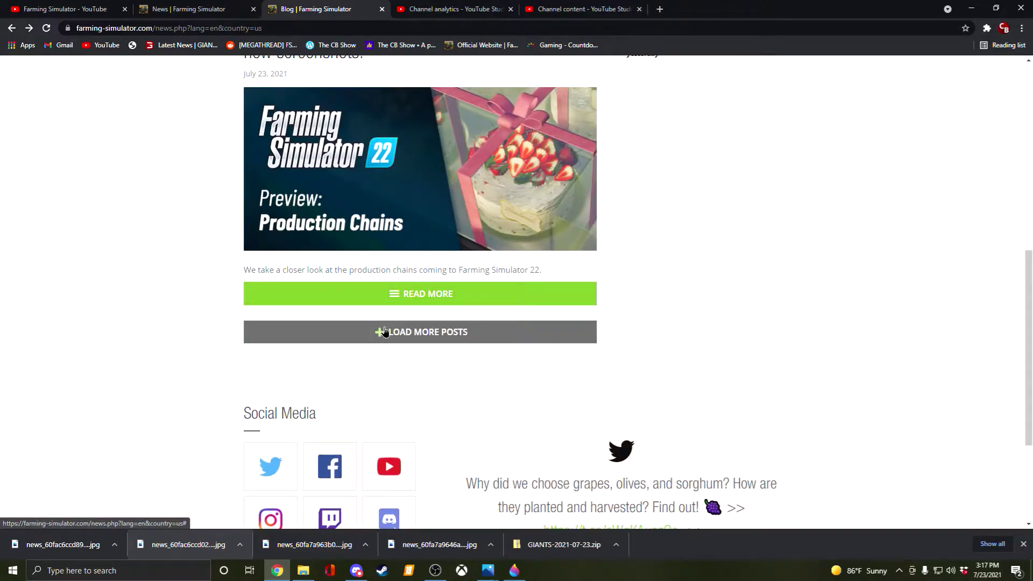
{"action": "left_click", "coordinate": [381, 331]}
{"action": "scroll", "coordinate": [383, 326], "scroll_direction": "down", "scroll_amount": 5}
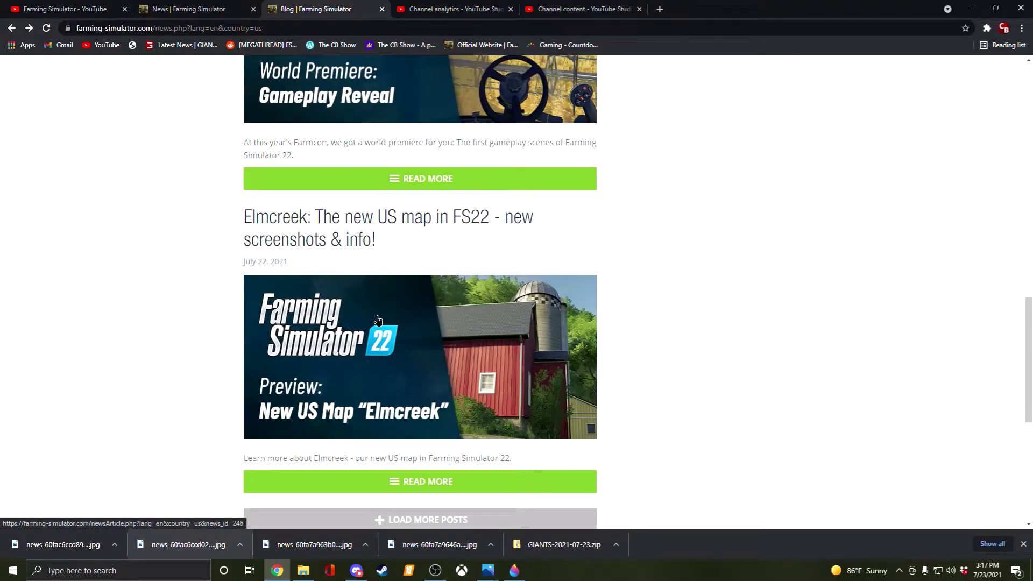
{"action": "scroll", "coordinate": [417, 275], "scroll_direction": "up", "scroll_amount": 1}
{"action": "left_click", "coordinate": [420, 250]}
Check the uploads list, then view YouTube Studio analytics showing 349 subscribers.
{"action": "left_click", "coordinate": [564, 9]}
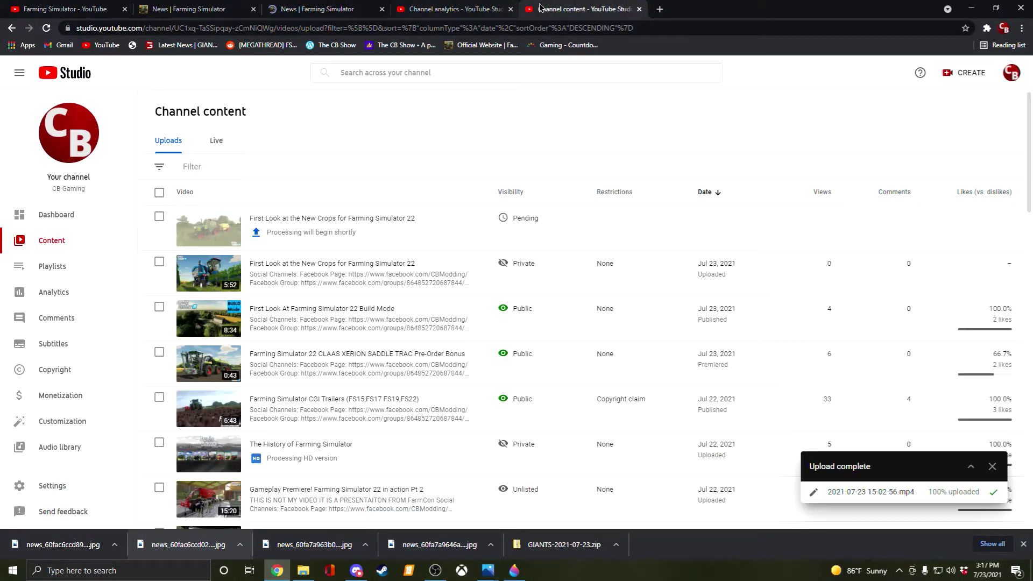
{"action": "scroll", "coordinate": [312, 368], "scroll_direction": "down", "scroll_amount": 1}
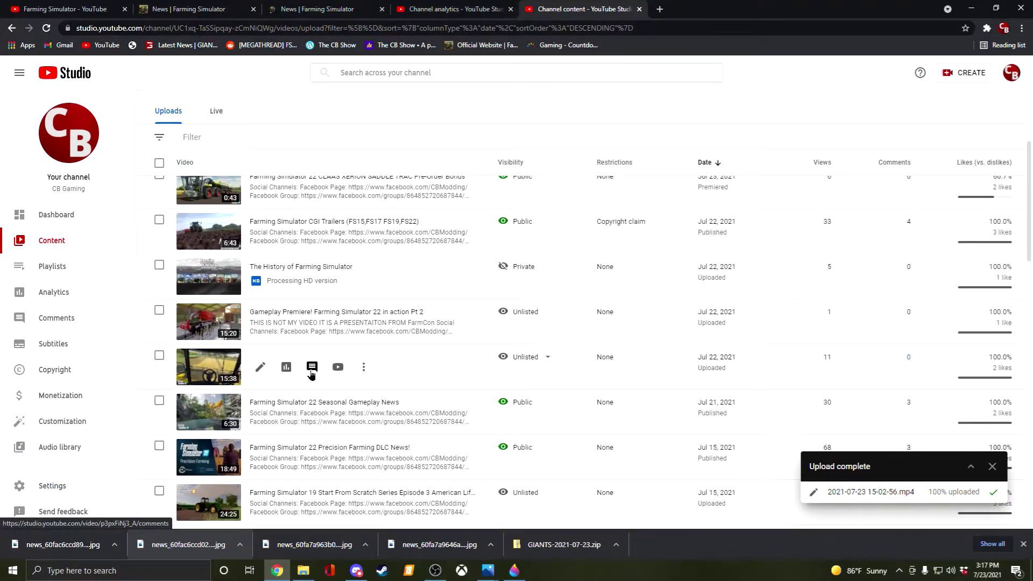
{"action": "scroll", "coordinate": [298, 347], "scroll_direction": "up", "scroll_amount": 3}
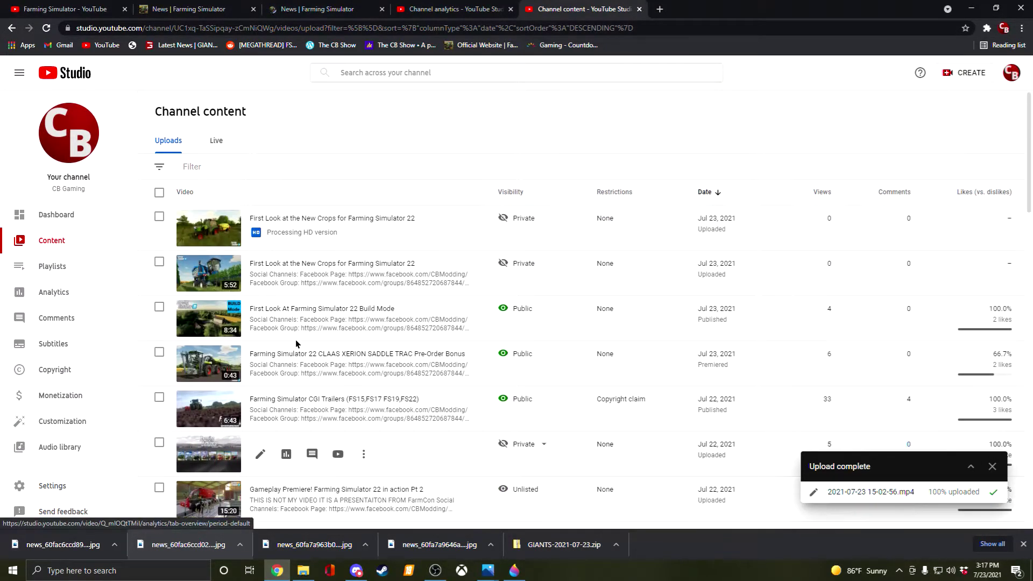
{"action": "left_click", "coordinate": [442, 10]}
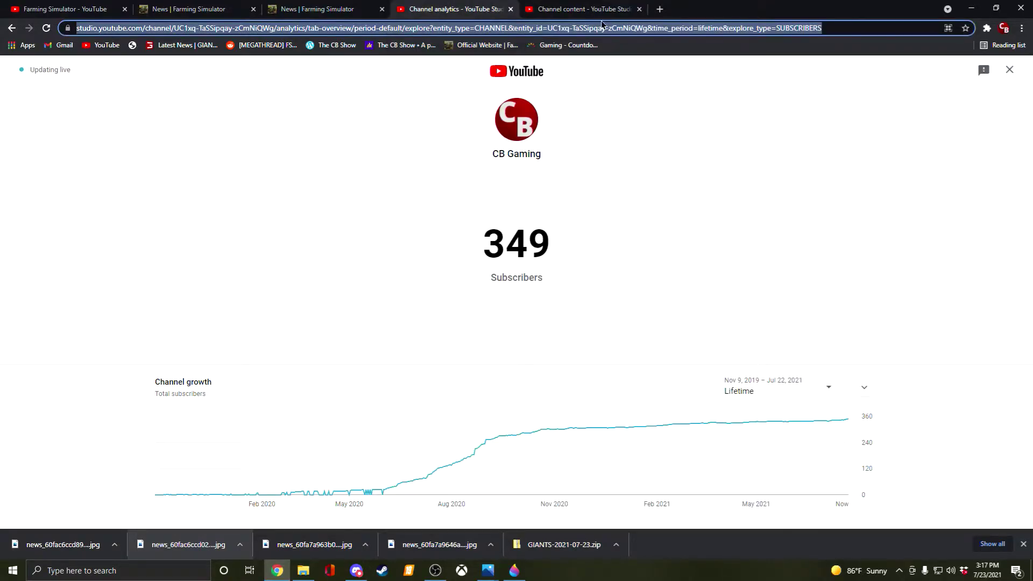
Check the other open Farming Simulator article, then return to the gameplay premiere article.
{"action": "left_click", "coordinate": [311, 9]}
{"action": "left_click", "coordinate": [202, 9]}
{"action": "left_click", "coordinate": [311, 9]}
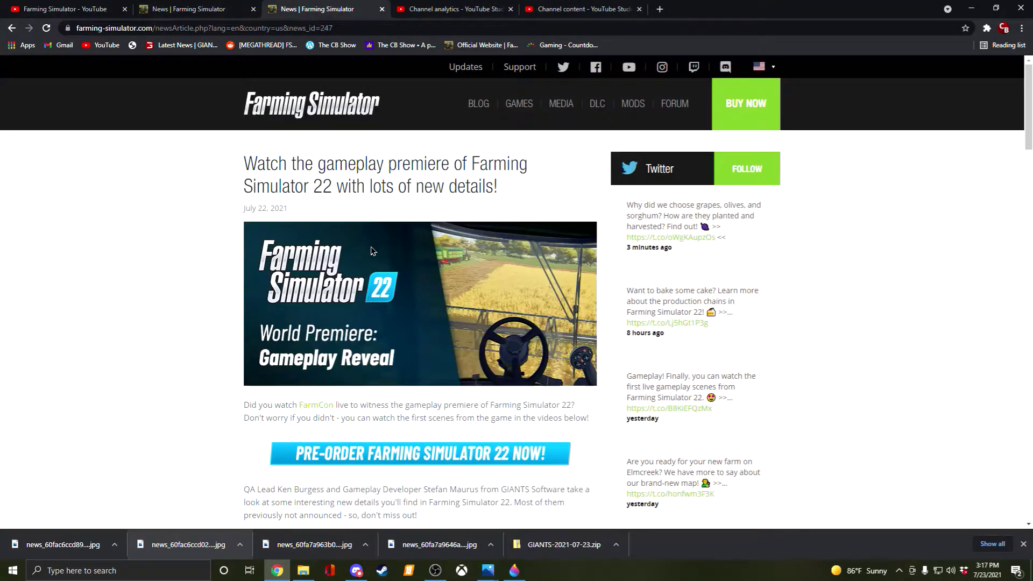
{"action": "scroll", "coordinate": [385, 282], "scroll_direction": "down", "scroll_amount": 3}
{"action": "scroll", "coordinate": [355, 266], "scroll_direction": "down", "scroll_amount": 3}
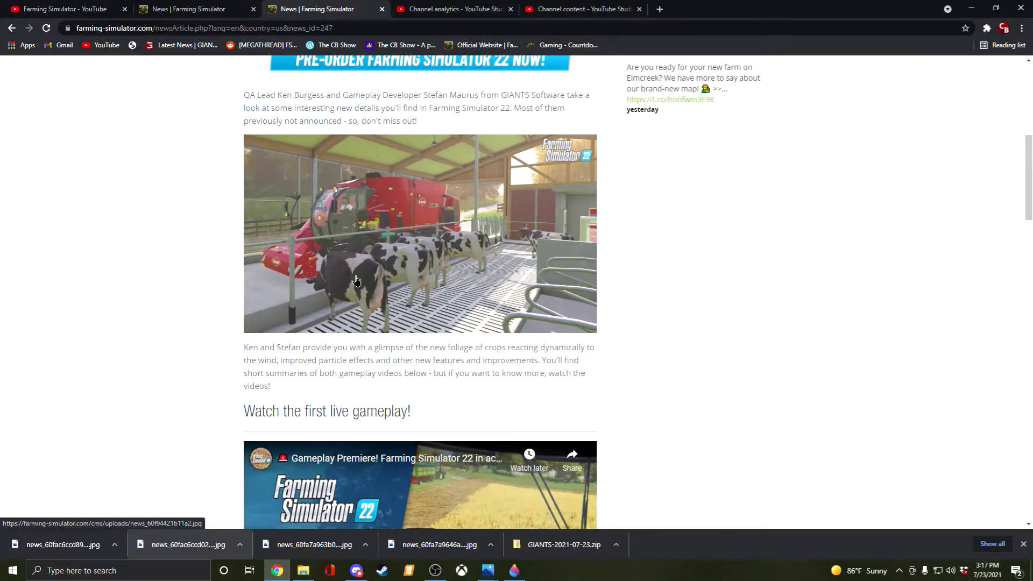
{"action": "scroll", "coordinate": [363, 324], "scroll_direction": "up", "scroll_amount": 1}
{"action": "scroll", "coordinate": [370, 369], "scroll_direction": "down", "scroll_amount": 2}
{"action": "scroll", "coordinate": [387, 363], "scroll_direction": "up", "scroll_amount": 2}
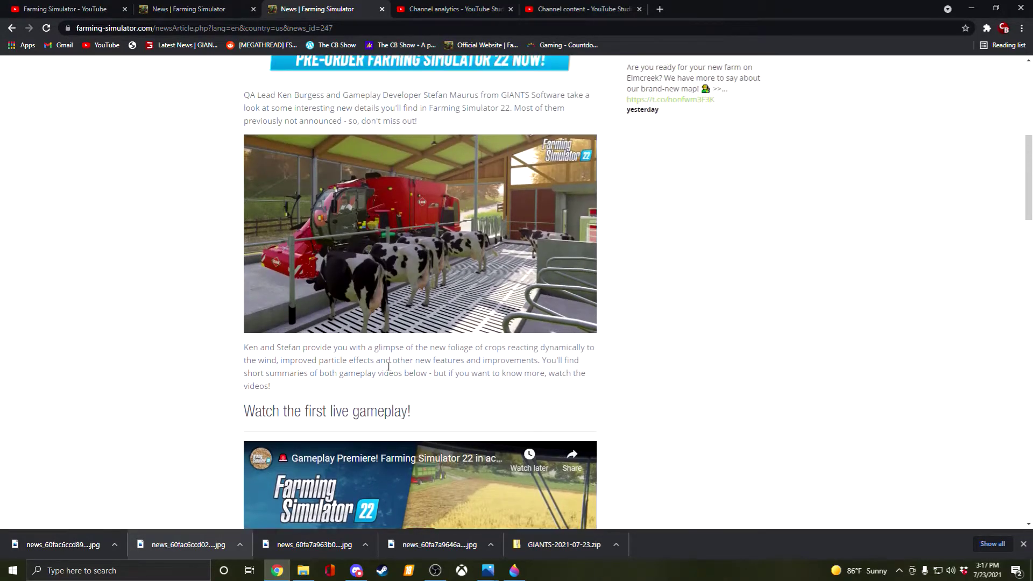
View the cows screenshot enlarged, then play the Gameplay Reveal Part 1 video.
{"action": "left_click", "coordinate": [397, 243]}
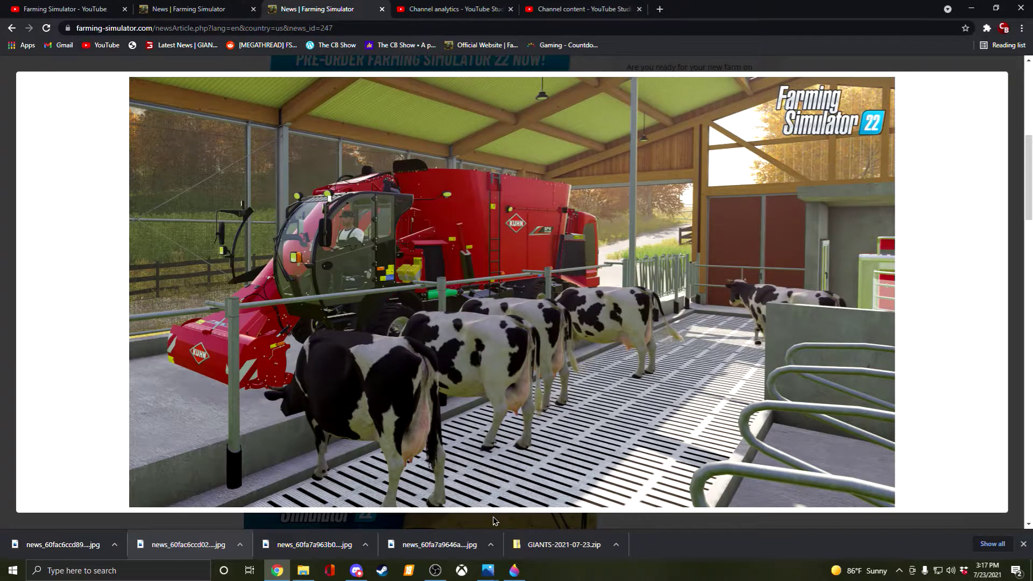
{"action": "left_click", "coordinate": [494, 517]}
{"action": "scroll", "coordinate": [471, 359], "scroll_direction": "down", "scroll_amount": 5}
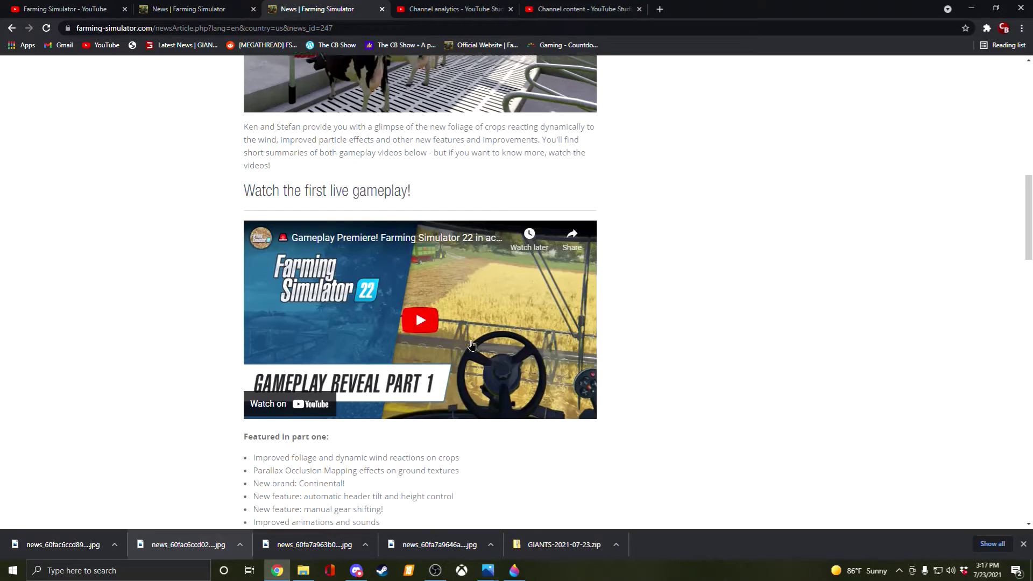
{"action": "scroll", "coordinate": [470, 360], "scroll_direction": "down", "scroll_amount": 5}
{"action": "scroll", "coordinate": [470, 359], "scroll_direction": "down", "scroll_amount": 3}
{"action": "scroll", "coordinate": [433, 345], "scroll_direction": "down", "scroll_amount": 8}
{"action": "scroll", "coordinate": [433, 344], "scroll_direction": "up", "scroll_amount": 4}
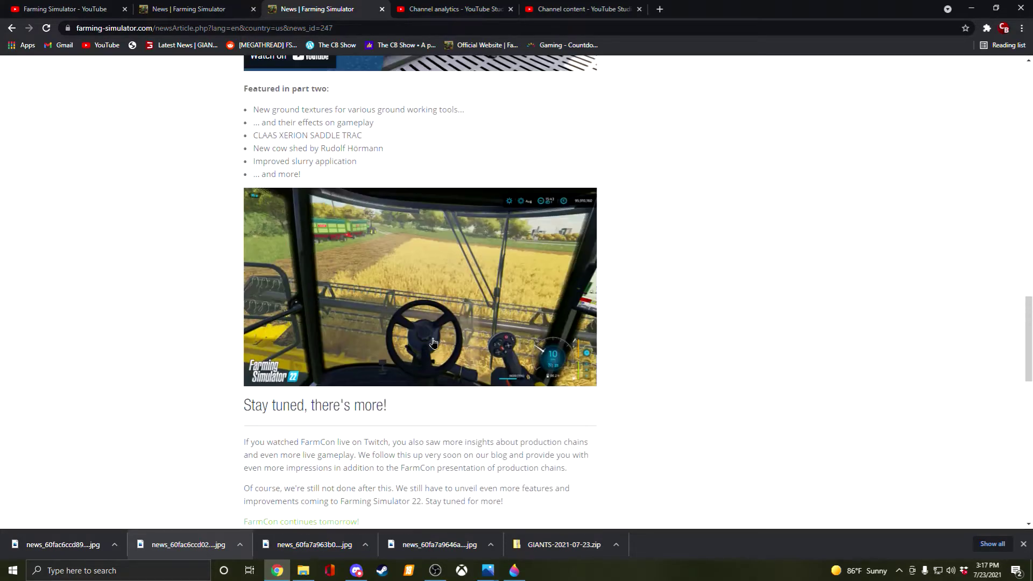
{"action": "scroll", "coordinate": [434, 344], "scroll_direction": "up", "scroll_amount": 5}
{"action": "scroll", "coordinate": [416, 212], "scroll_direction": "up", "scroll_amount": 3}
{"action": "left_click", "coordinate": [416, 213]}
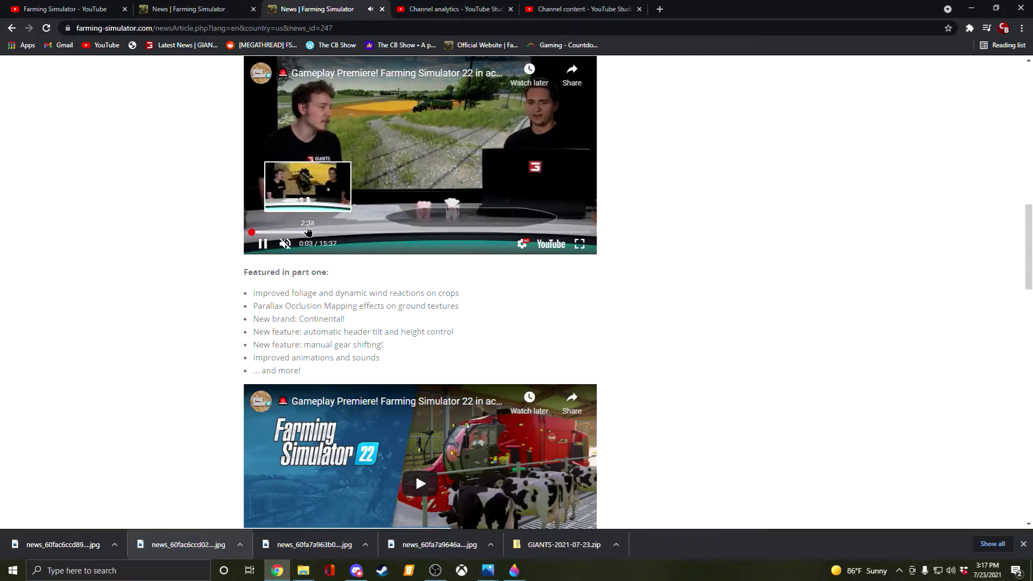
Mute the Part 1 video, skim it full screen to about 8:32, then start Part 2.
{"action": "key", "text": "m"}
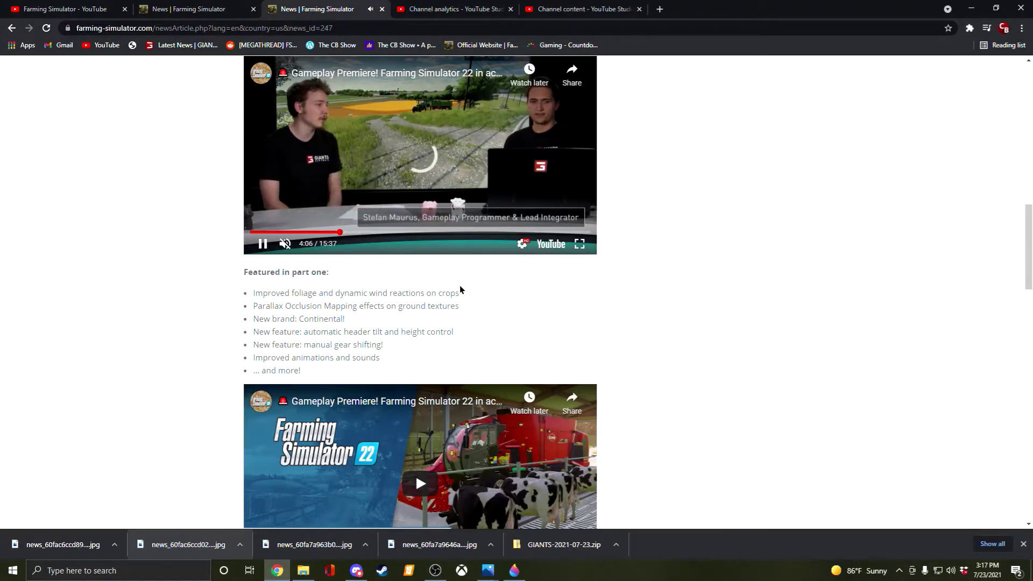
{"action": "scroll", "coordinate": [467, 368], "scroll_direction": "up", "scroll_amount": 2}
{"action": "left_click", "coordinate": [337, 340]}
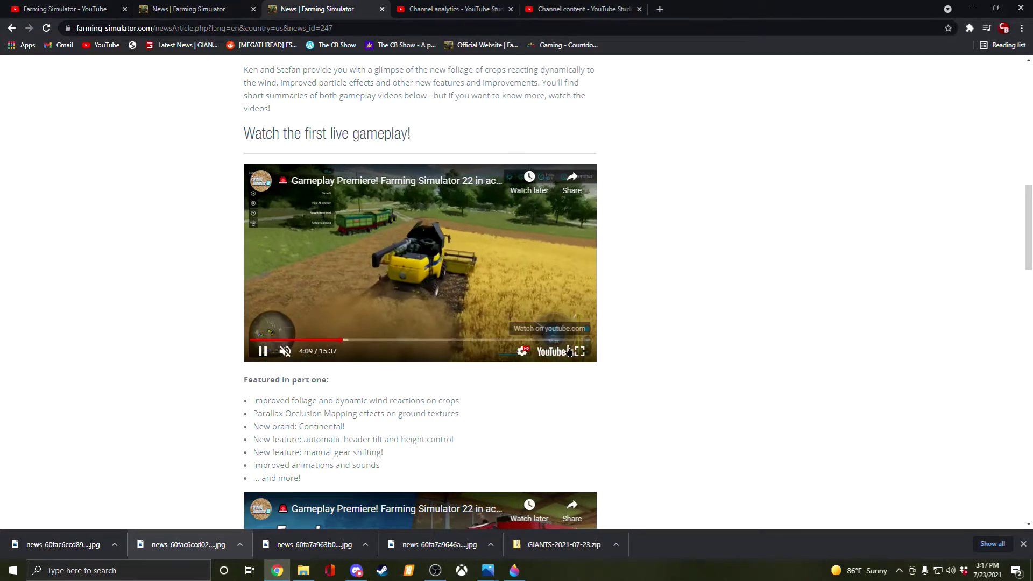
{"action": "double_click", "coordinate": [387, 255]}
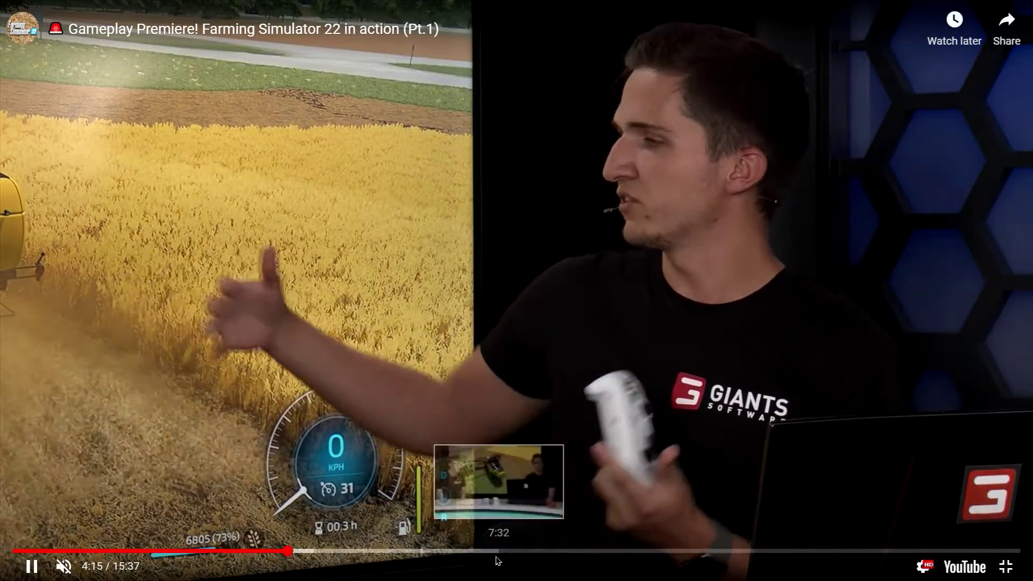
{"action": "left_click", "coordinate": [556, 551]}
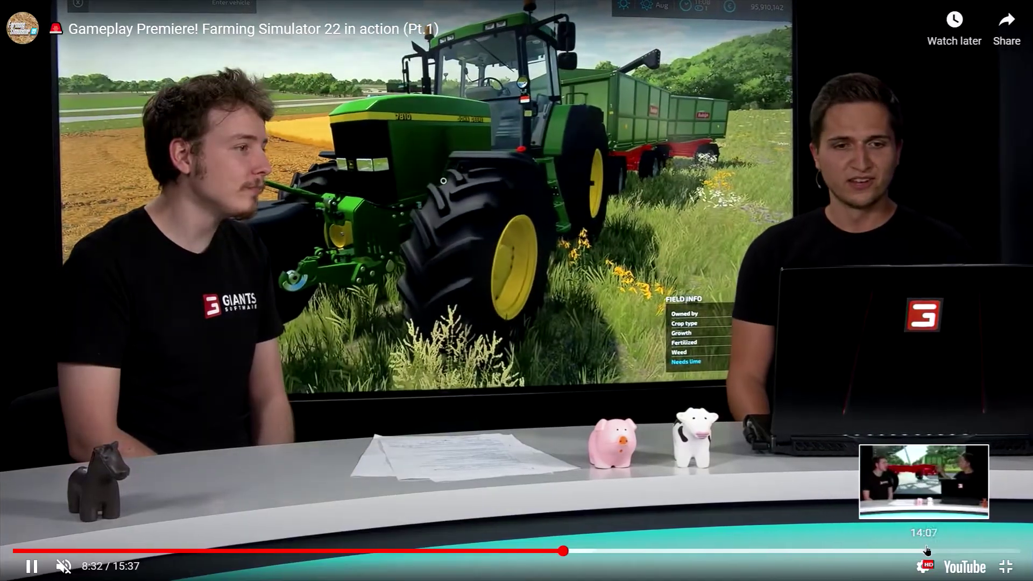
{"action": "left_click", "coordinate": [1005, 566]}
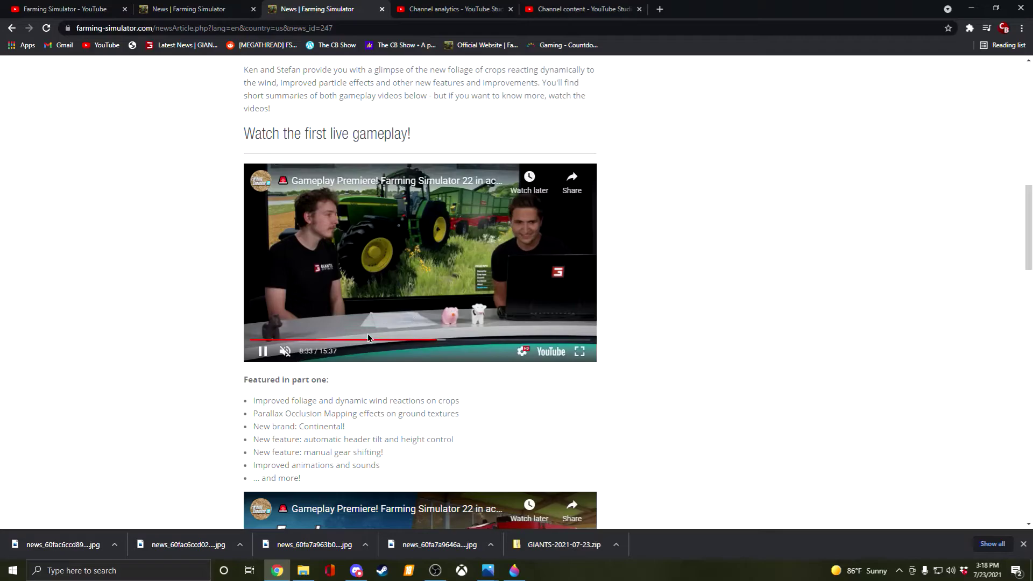
{"action": "scroll", "coordinate": [516, 322], "scroll_direction": "down", "scroll_amount": 5}
{"action": "left_click", "coordinate": [433, 339]}
{"action": "scroll", "coordinate": [433, 339], "scroll_direction": "up", "scroll_amount": 2}
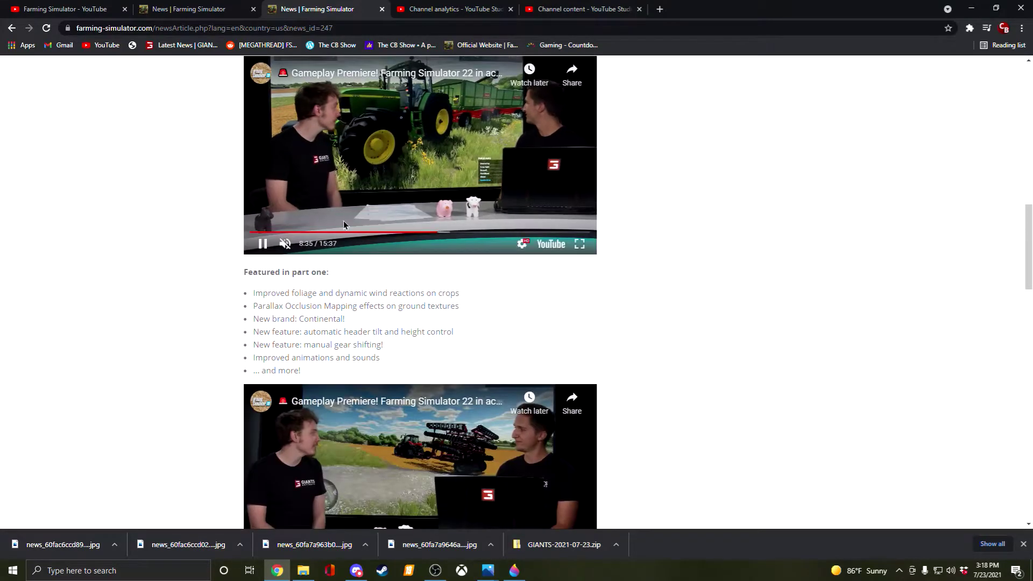
{"action": "scroll", "coordinate": [398, 353], "scroll_direction": "down", "scroll_amount": 4}
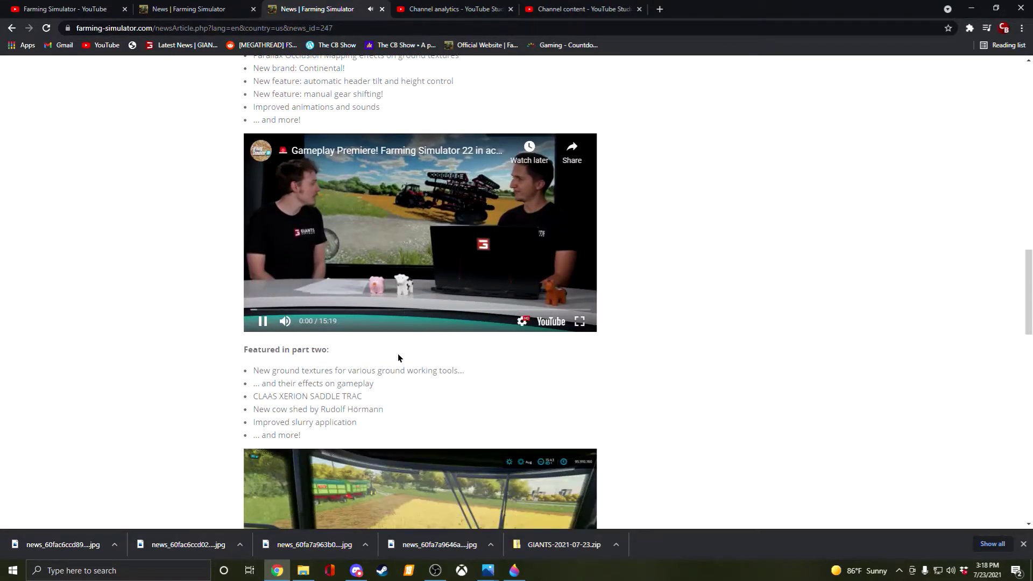
Skim the Part 2 video full screen to about 6:10, toggling mute, then exit and pause it.
{"action": "left_click", "coordinate": [579, 320]}
{"action": "left_click", "coordinate": [64, 566]}
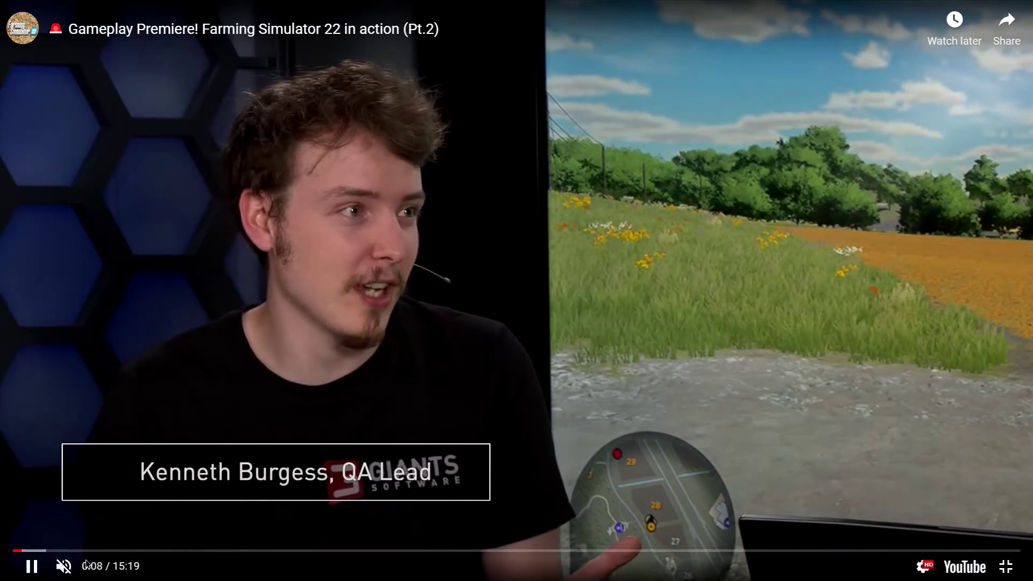
{"action": "left_click", "coordinate": [64, 566]}
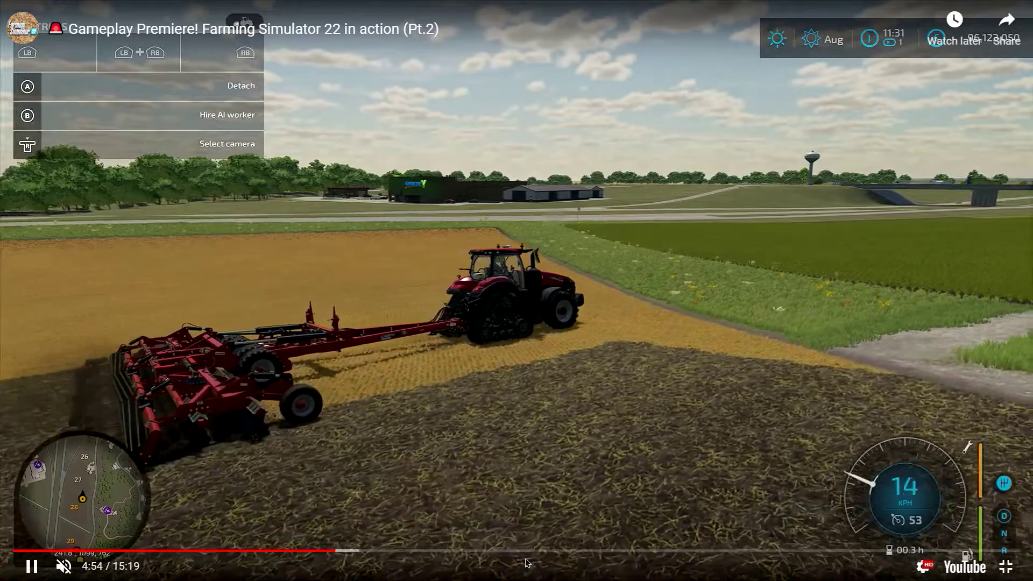
{"action": "left_click", "coordinate": [412, 550]}
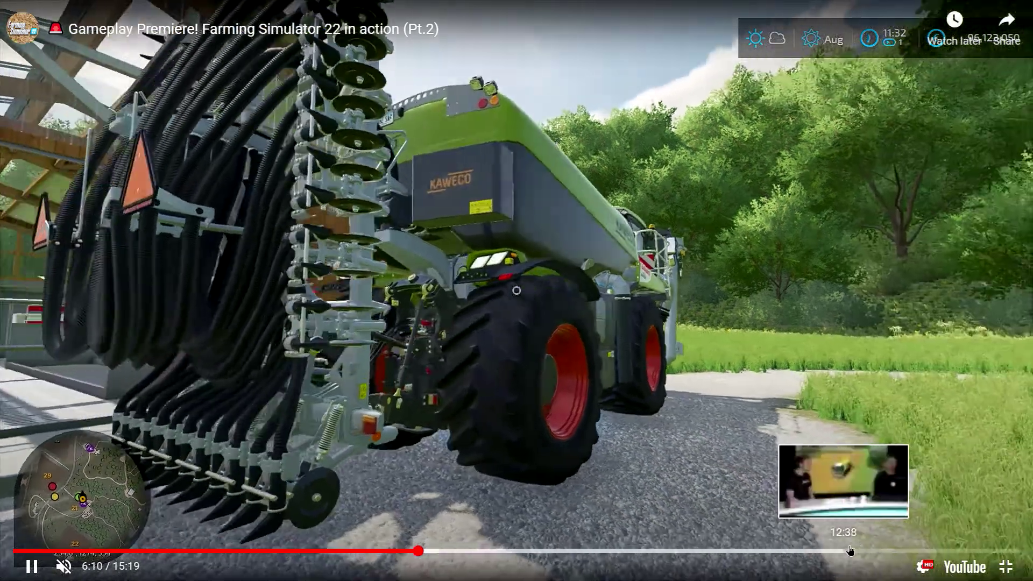
{"action": "left_click", "coordinate": [849, 552]}
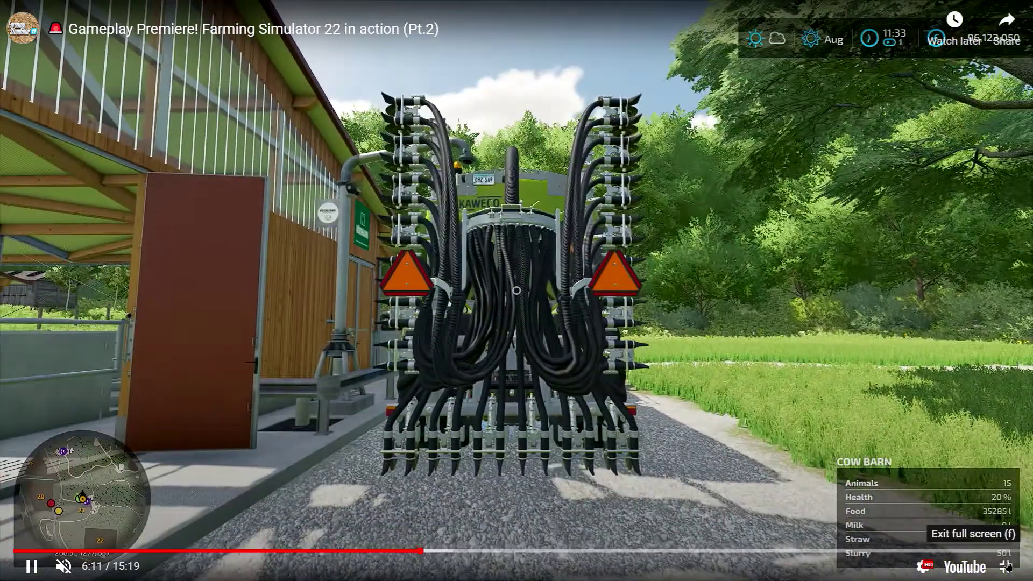
{"action": "left_click", "coordinate": [1006, 565]}
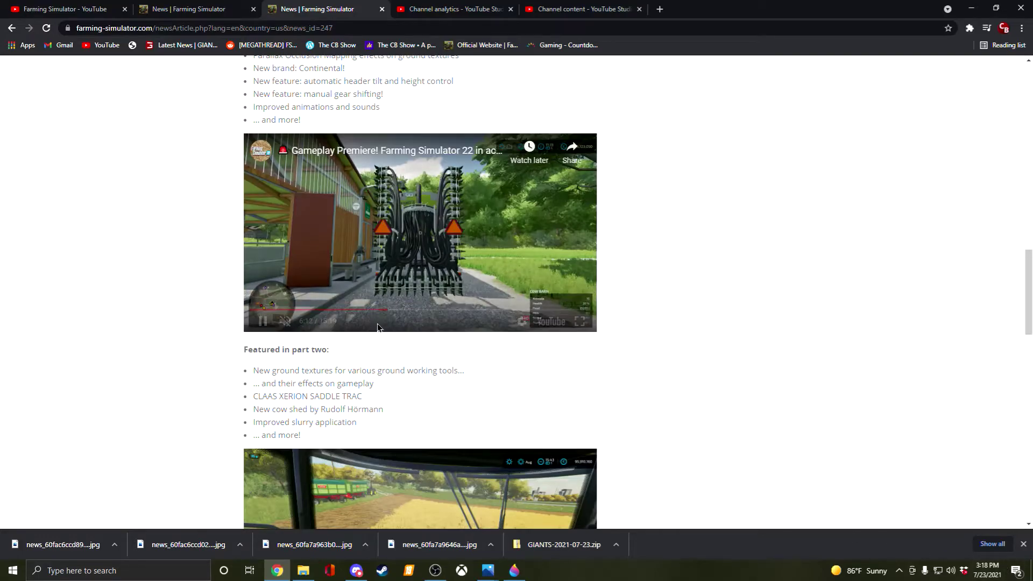
{"action": "left_click", "coordinate": [355, 281]}
{"action": "scroll", "coordinate": [355, 281], "scroll_direction": "down", "scroll_amount": 5}
{"action": "scroll", "coordinate": [355, 281], "scroll_direction": "down", "scroll_amount": 5}
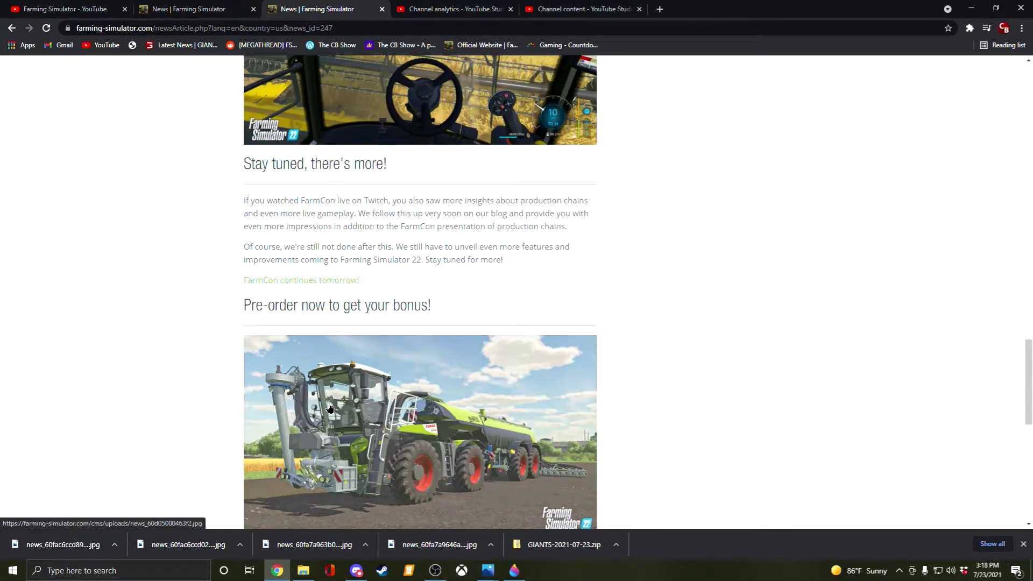
{"action": "scroll", "coordinate": [329, 407], "scroll_direction": "up", "scroll_amount": 3}
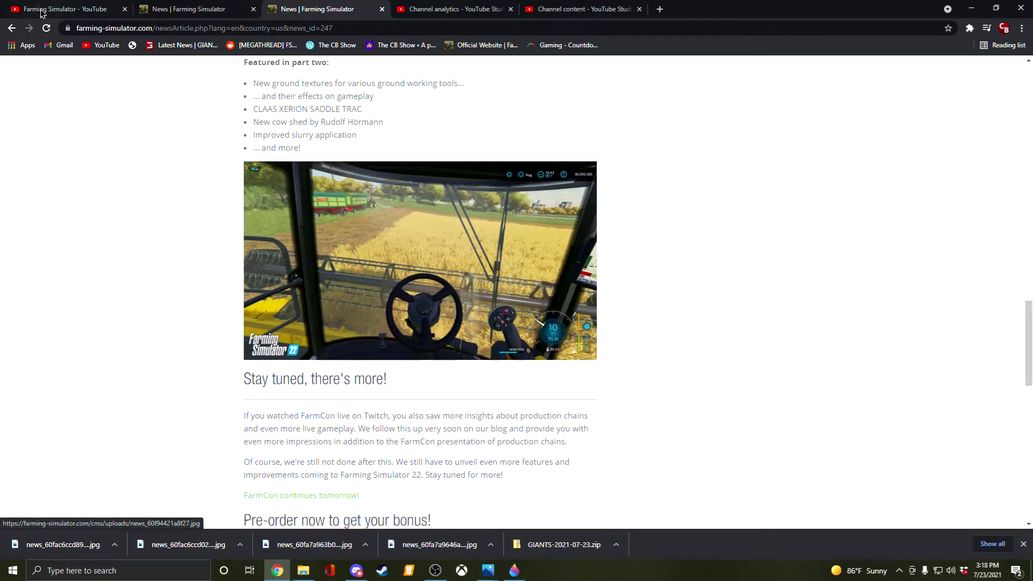
Go back to the blog, open the Production Chains preview, then view YouTube Studio's 349 subscribers.
{"action": "left_click", "coordinate": [11, 27]}
{"action": "scroll", "coordinate": [380, 332], "scroll_direction": "down", "scroll_amount": 10}
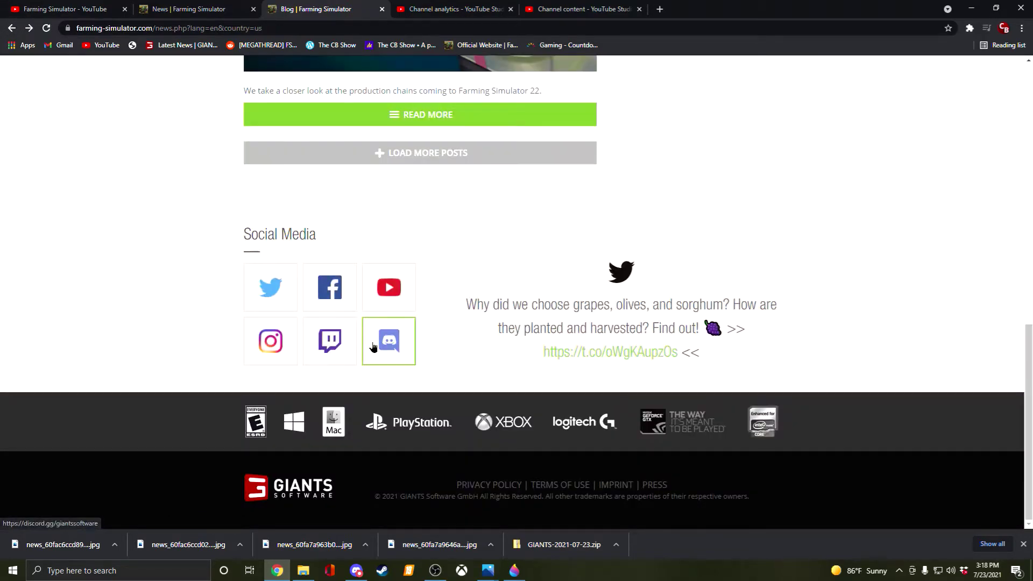
{"action": "scroll", "coordinate": [379, 332], "scroll_direction": "up", "scroll_amount": 2}
{"action": "left_click", "coordinate": [408, 262]}
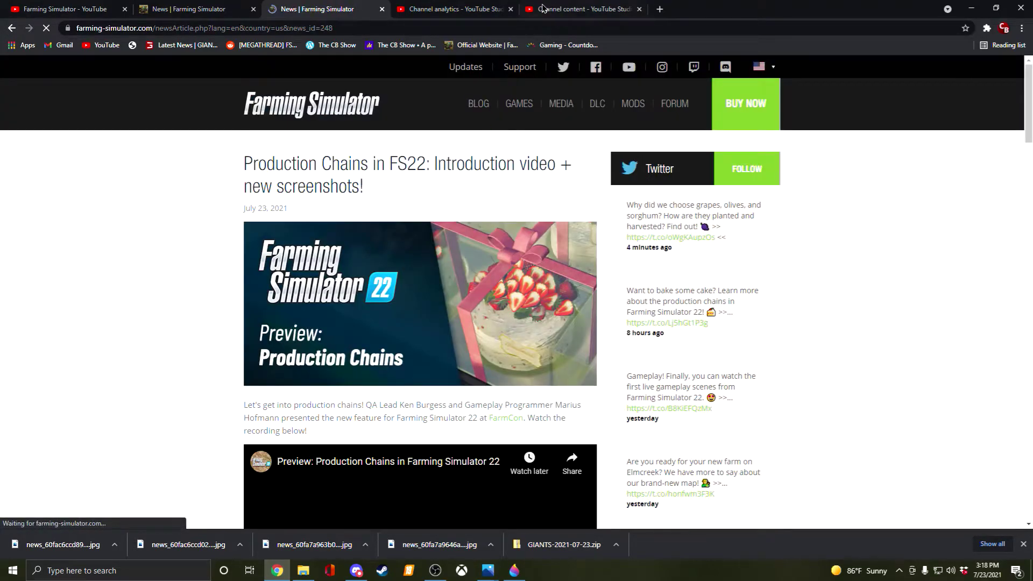
{"action": "left_click", "coordinate": [573, 10]}
{"action": "mouse_move", "coordinate": [367, 275]}
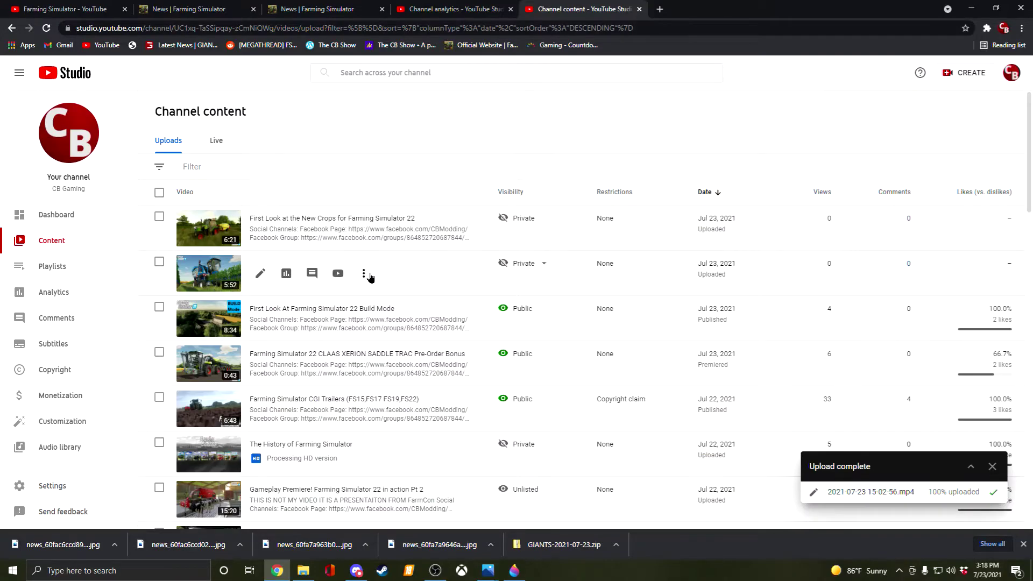
{"action": "left_click", "coordinate": [456, 9]}
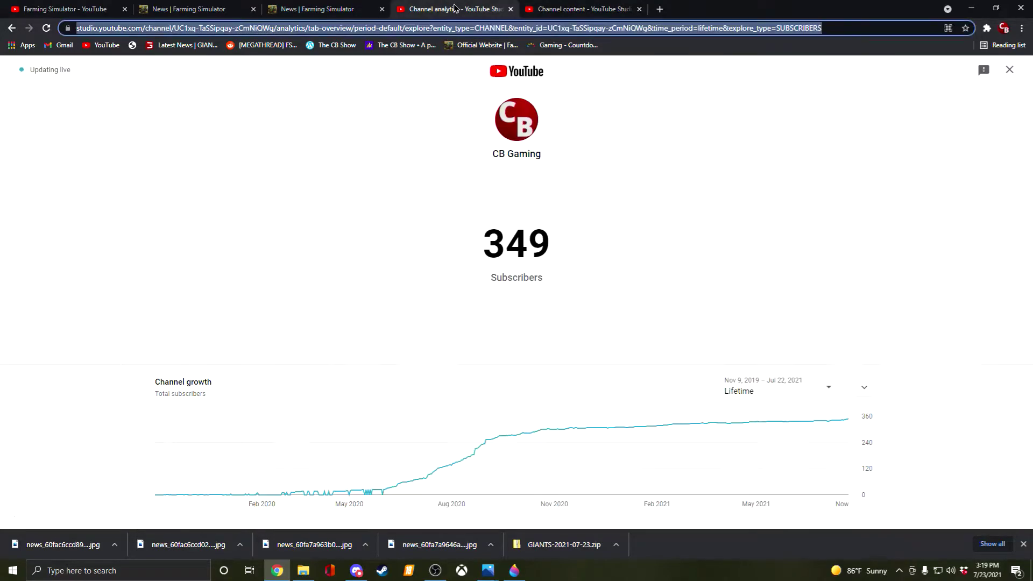
Return to the Production Chains article, briefly toggle OBS, and enlarge the grain mill screenshot.
{"action": "left_click", "coordinate": [311, 9]}
{"action": "scroll", "coordinate": [396, 326], "scroll_direction": "down", "scroll_amount": 5}
{"action": "scroll", "coordinate": [396, 327], "scroll_direction": "down", "scroll_amount": 5}
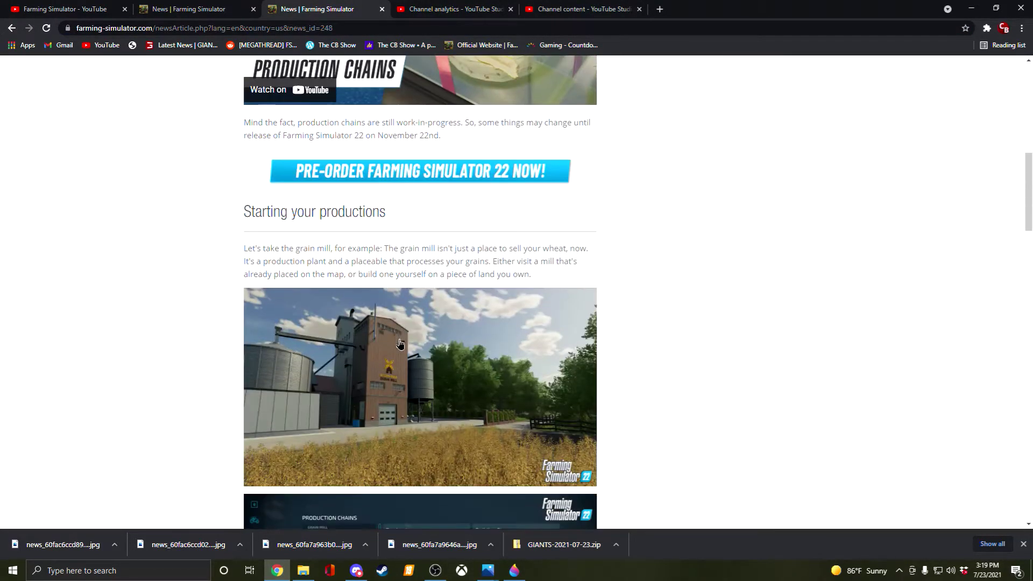
{"action": "scroll", "coordinate": [396, 327], "scroll_direction": "down", "scroll_amount": 5}
{"action": "scroll", "coordinate": [400, 343], "scroll_direction": "down", "scroll_amount": 4}
{"action": "scroll", "coordinate": [402, 343], "scroll_direction": "down", "scroll_amount": 5}
{"action": "scroll", "coordinate": [401, 342], "scroll_direction": "down", "scroll_amount": 5}
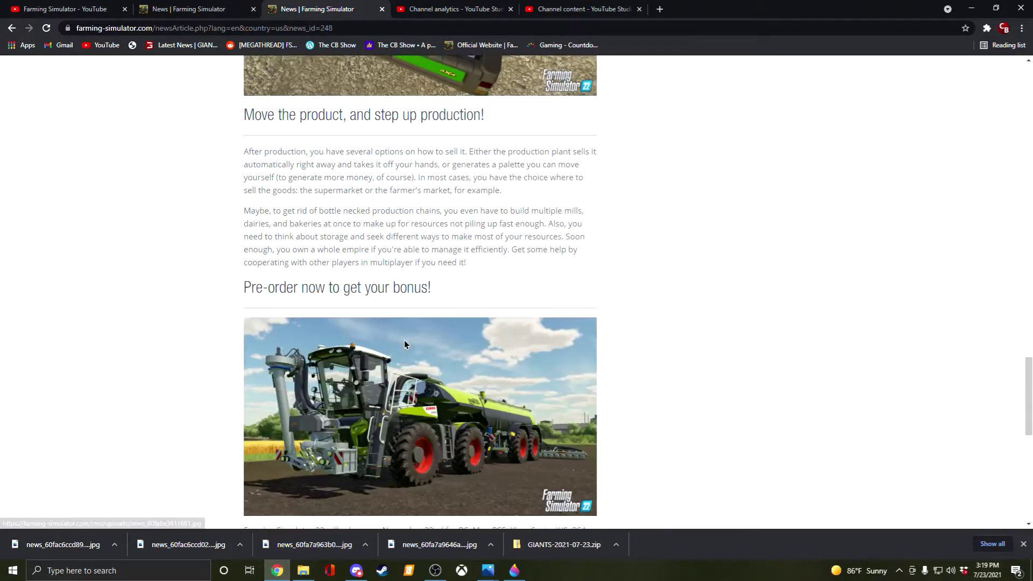
{"action": "scroll", "coordinate": [403, 339], "scroll_direction": "down", "scroll_amount": 4}
{"action": "scroll", "coordinate": [428, 363], "scroll_direction": "up", "scroll_amount": 2}
{"action": "scroll", "coordinate": [429, 361], "scroll_direction": "up", "scroll_amount": 4}
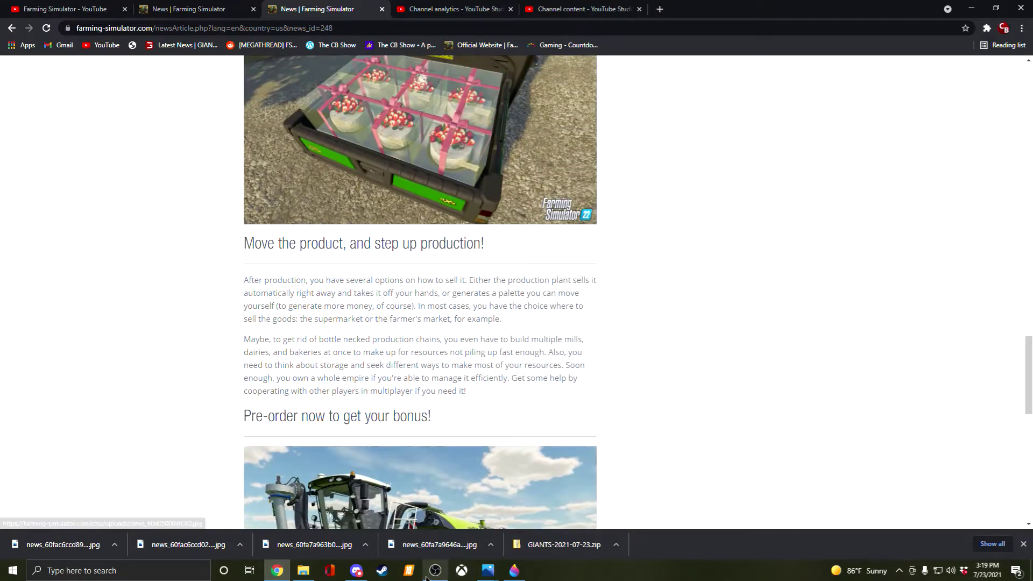
{"action": "left_click", "coordinate": [434, 570]}
{"action": "left_click", "coordinate": [434, 570]}
{"action": "scroll", "coordinate": [498, 463], "scroll_direction": "up", "scroll_amount": 4}
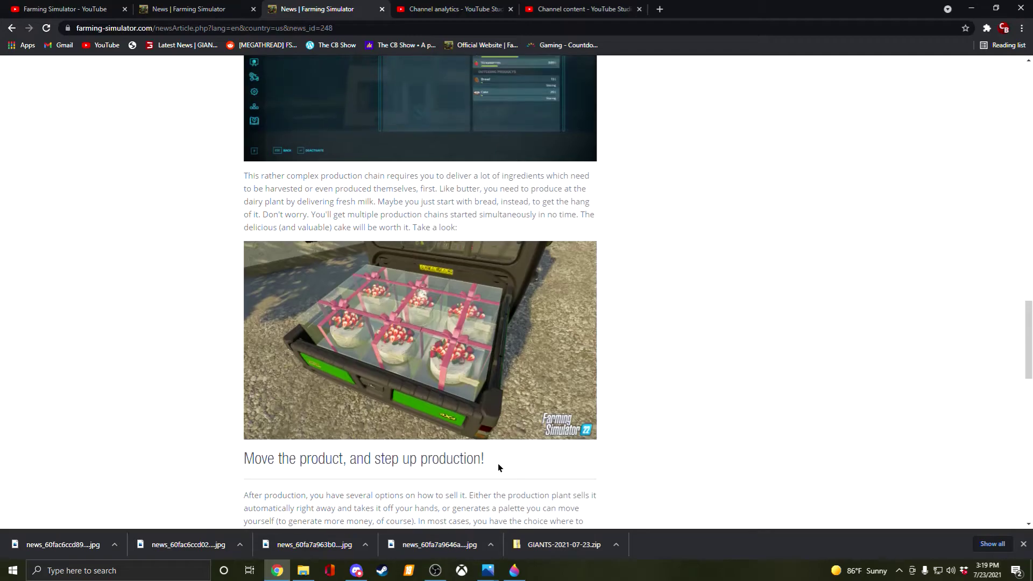
{"action": "scroll", "coordinate": [498, 463], "scroll_direction": "up", "scroll_amount": 4}
{"action": "scroll", "coordinate": [498, 463], "scroll_direction": "up", "scroll_amount": 1}
{"action": "scroll", "coordinate": [498, 463], "scroll_direction": "down", "scroll_amount": 3}
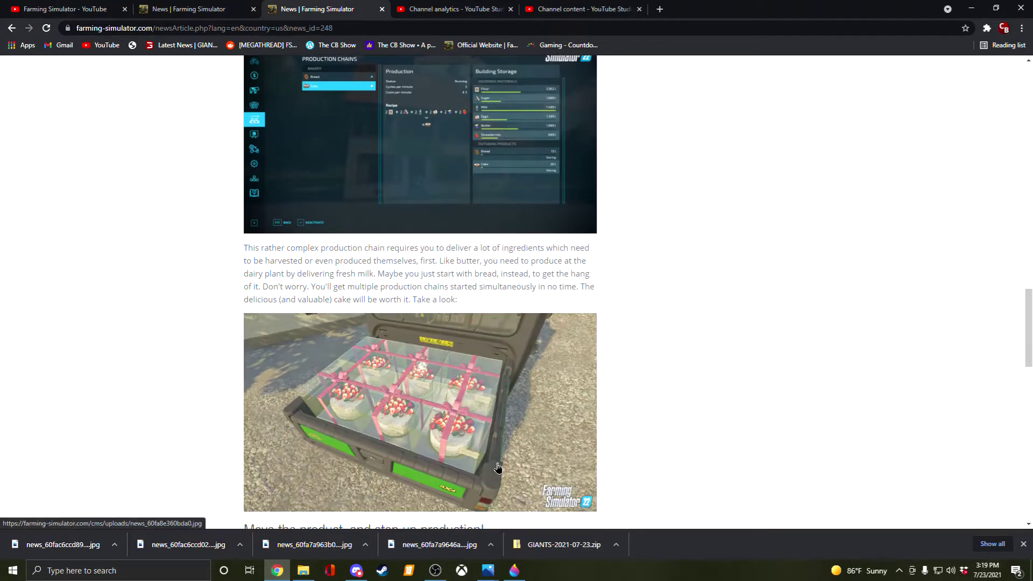
{"action": "scroll", "coordinate": [498, 468], "scroll_direction": "up", "scroll_amount": 4}
{"action": "scroll", "coordinate": [498, 468], "scroll_direction": "up", "scroll_amount": 3}
{"action": "scroll", "coordinate": [498, 468], "scroll_direction": "up", "scroll_amount": 3}
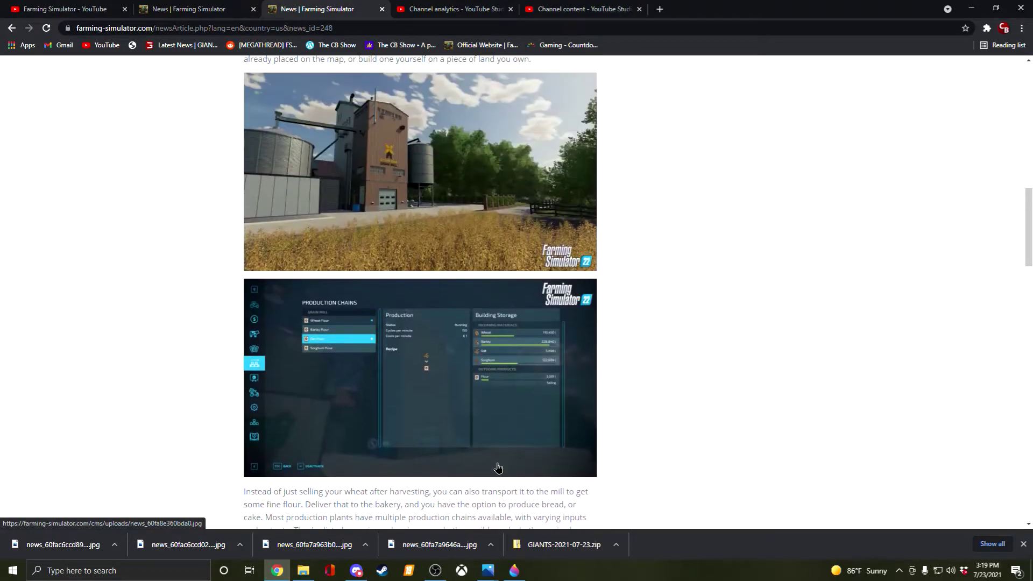
{"action": "scroll", "coordinate": [498, 468], "scroll_direction": "up", "scroll_amount": 3}
{"action": "scroll", "coordinate": [498, 468], "scroll_direction": "up", "scroll_amount": 1}
{"action": "left_click", "coordinate": [497, 468]}
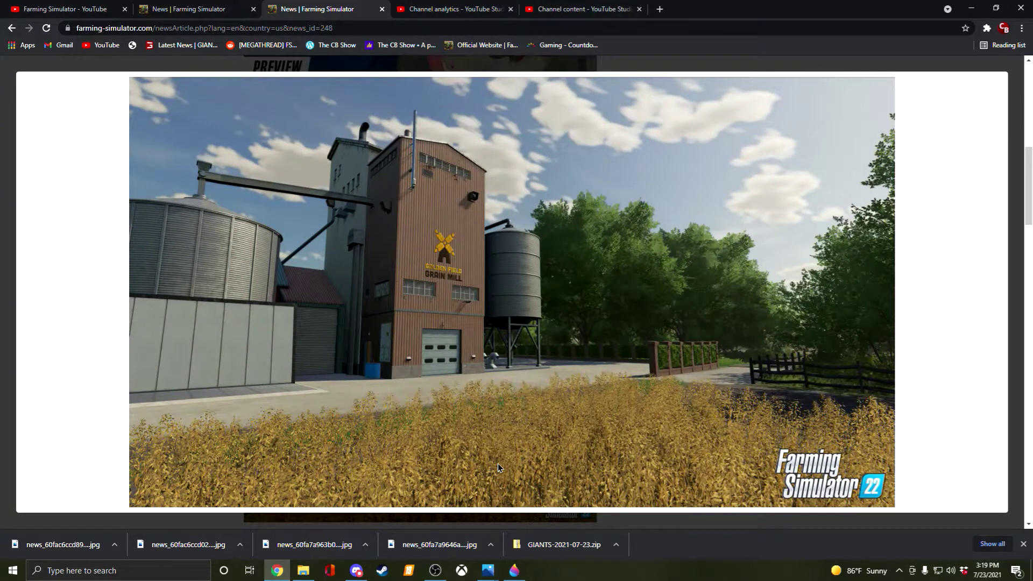
Switch to Discord and open the Farming Simulator server's #farmcon-en channel.
{"action": "left_click", "coordinate": [356, 570]}
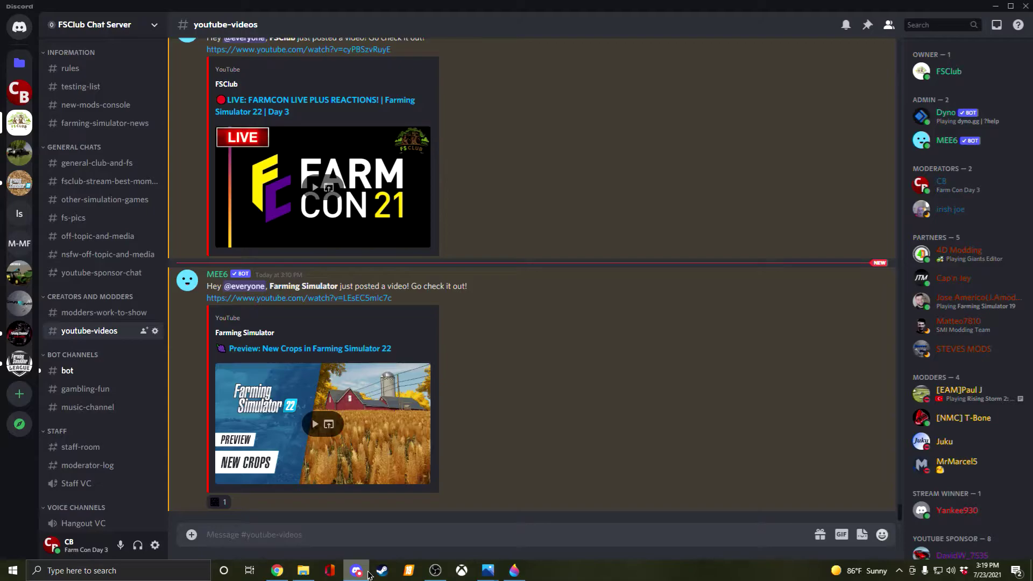
{"action": "left_click", "coordinate": [20, 184]}
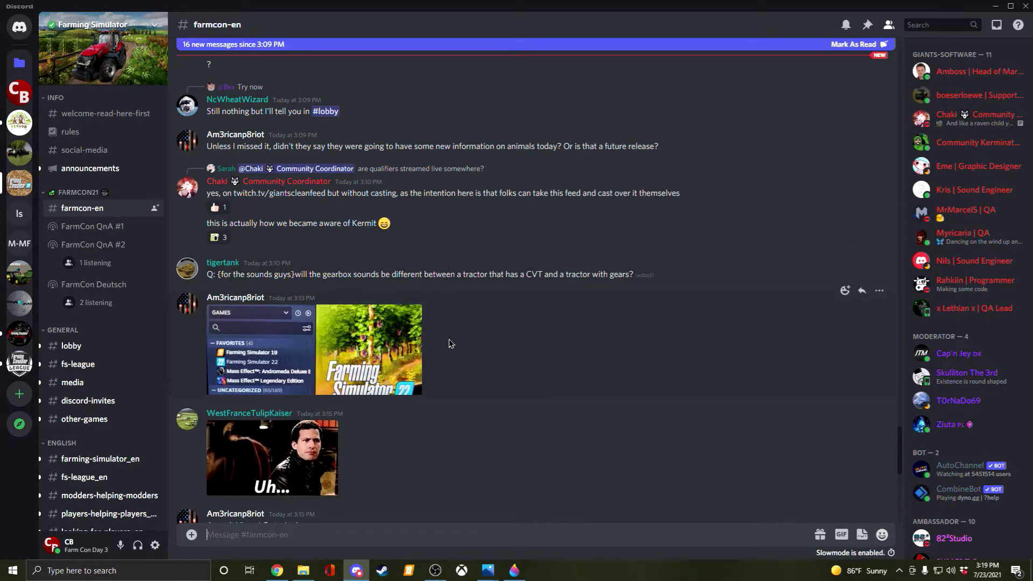
{"action": "scroll", "coordinate": [449, 343], "scroll_direction": "down", "scroll_amount": 2}
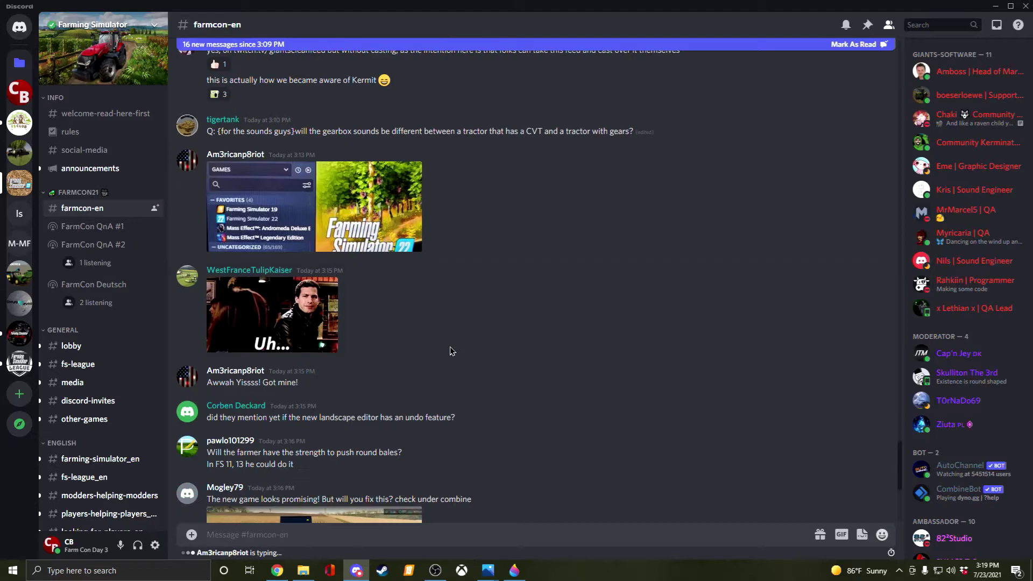
{"action": "scroll", "coordinate": [450, 346], "scroll_direction": "down", "scroll_amount": 2}
{"action": "scroll", "coordinate": [443, 364], "scroll_direction": "down", "scroll_amount": 2}
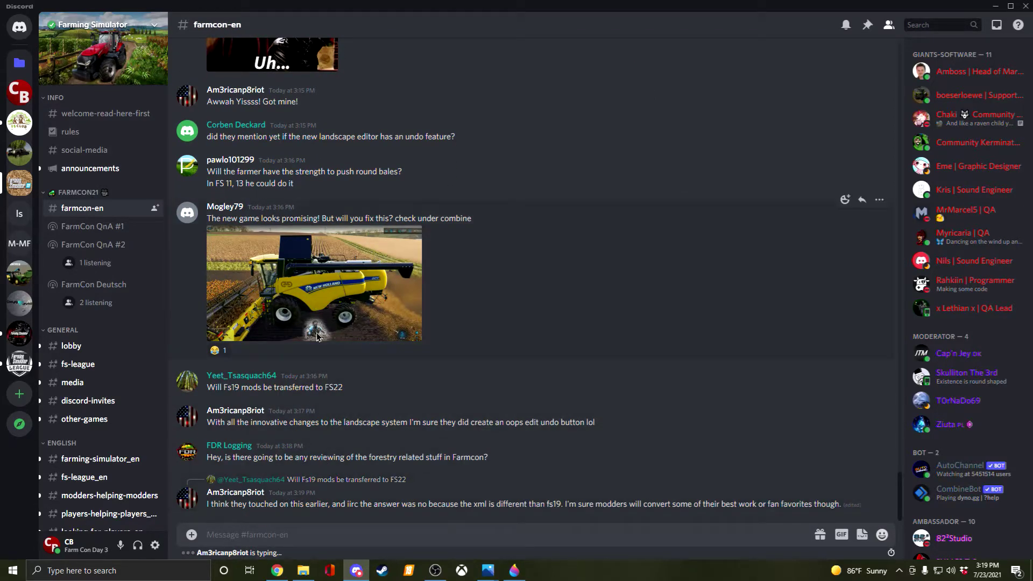
Back in Chrome, view the grain mill screenshot enlarged twice, closing it each time.
{"action": "left_click", "coordinate": [278, 570]}
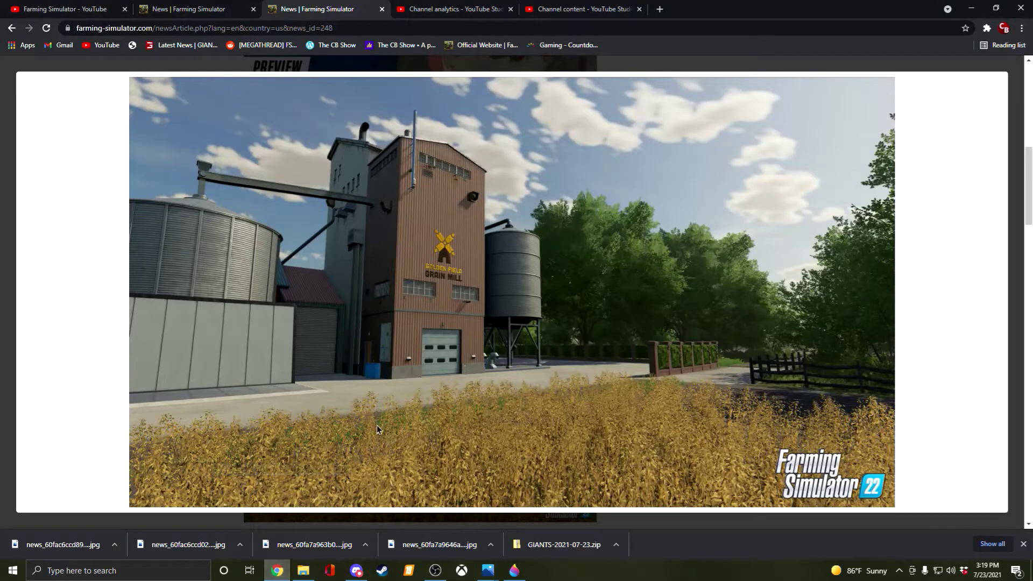
{"action": "left_click", "coordinate": [878, 523]}
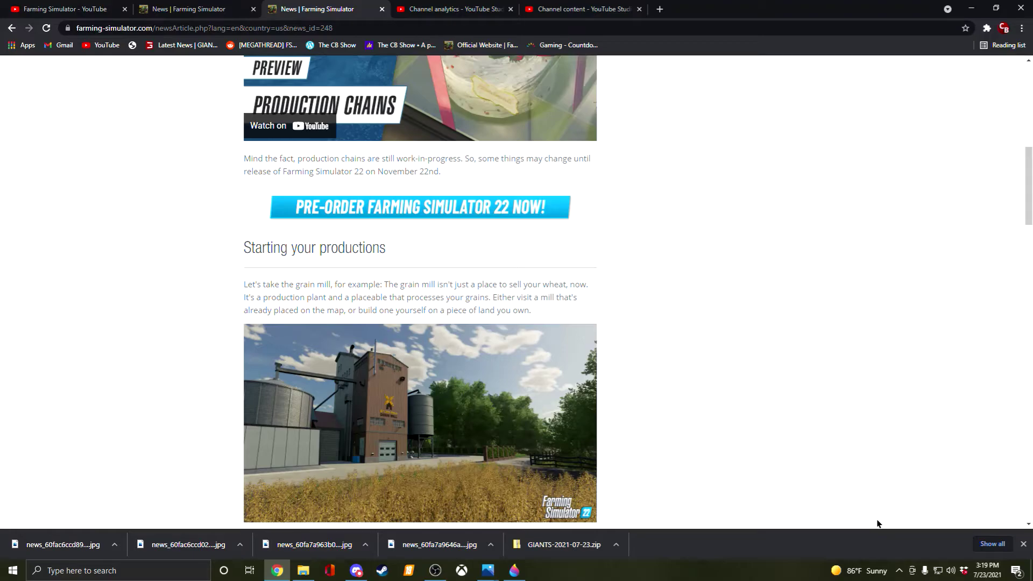
{"action": "scroll", "coordinate": [634, 404], "scroll_direction": "down", "scroll_amount": 5}
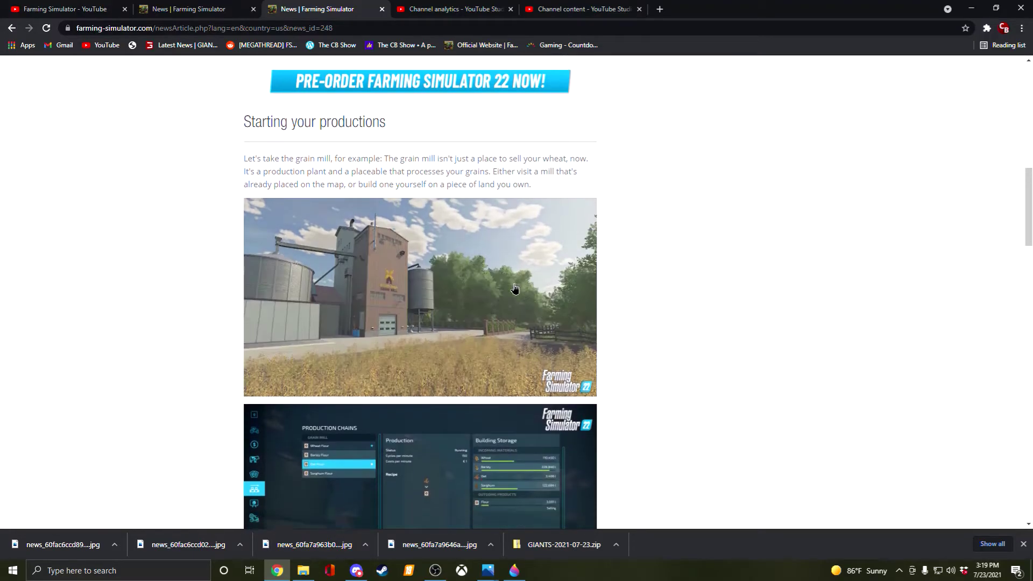
{"action": "left_click", "coordinate": [505, 265]}
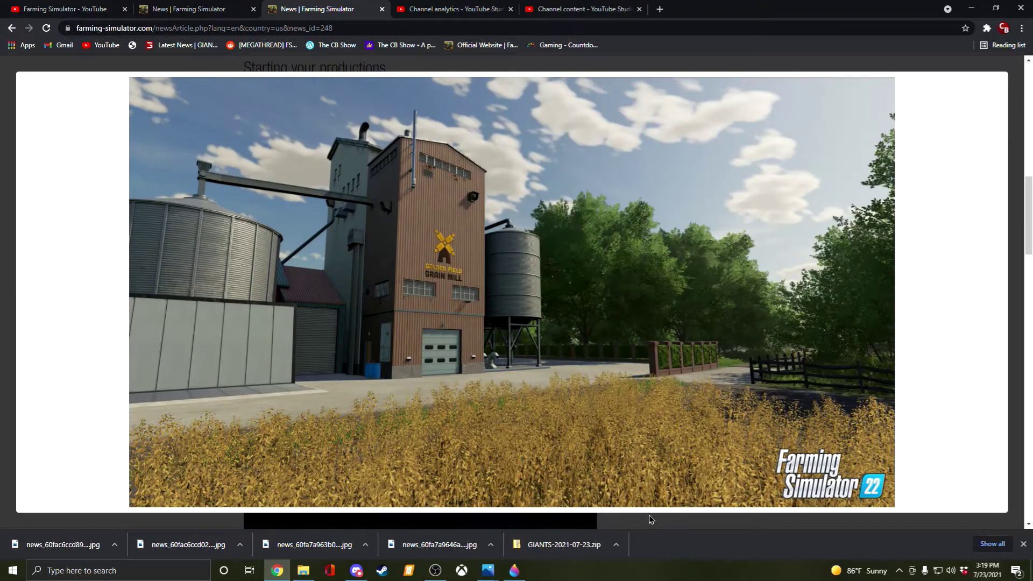
{"action": "left_click", "coordinate": [650, 518]}
Enlarge and close the production chains, bakery and cake crates screenshots, reaching the article's end.
{"action": "left_click", "coordinate": [428, 436]}
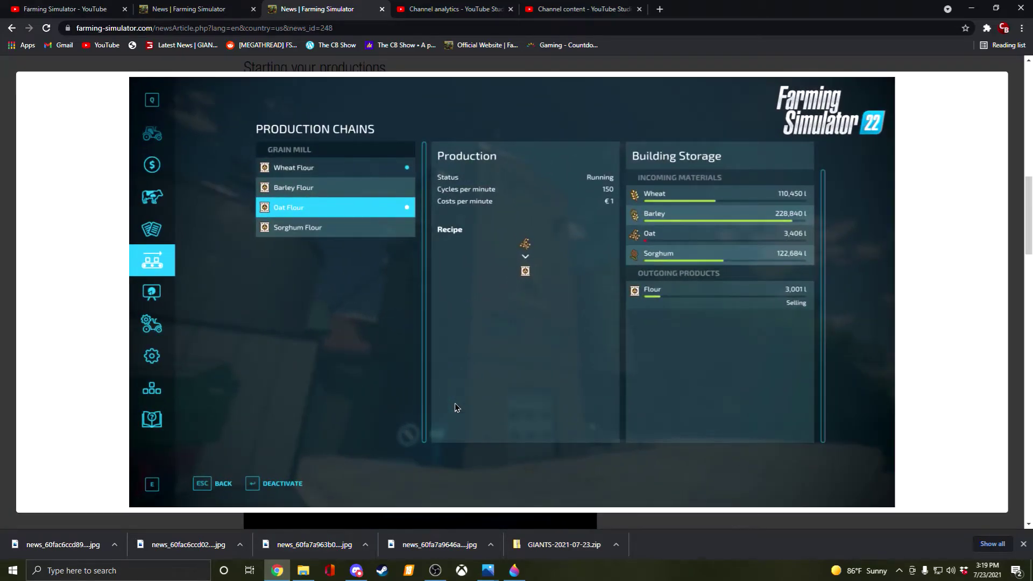
{"action": "left_click", "coordinate": [450, 75]}
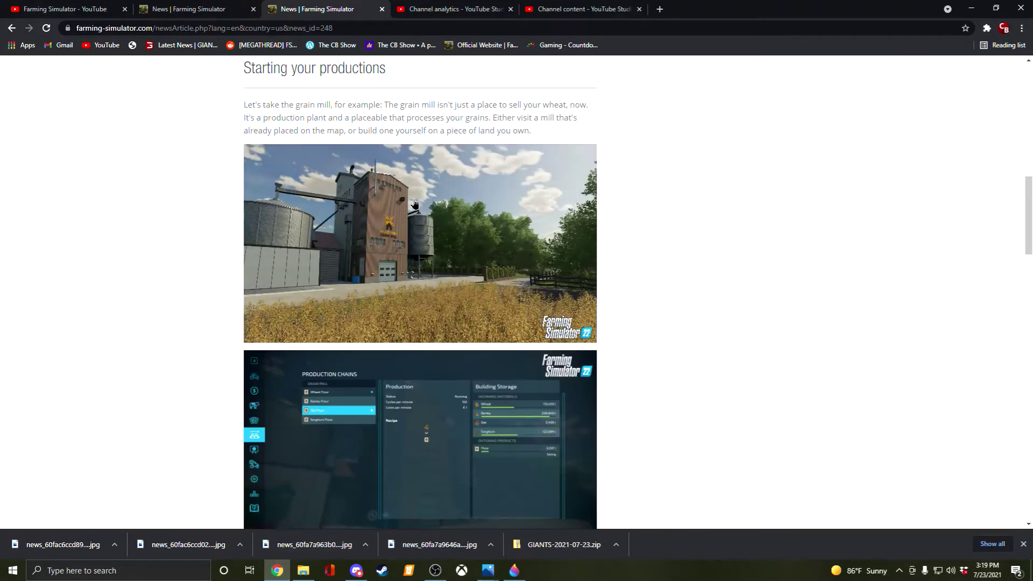
{"action": "scroll", "coordinate": [450, 242], "scroll_direction": "down", "scroll_amount": 6}
{"action": "scroll", "coordinate": [447, 242], "scroll_direction": "down", "scroll_amount": 4}
{"action": "left_click", "coordinate": [447, 256]}
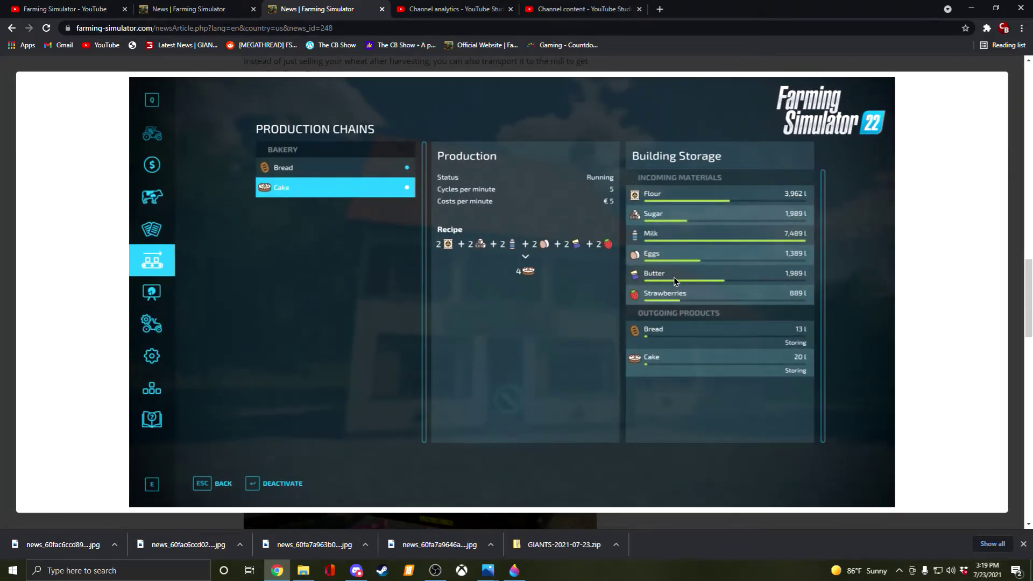
{"action": "left_click", "coordinate": [570, 61]}
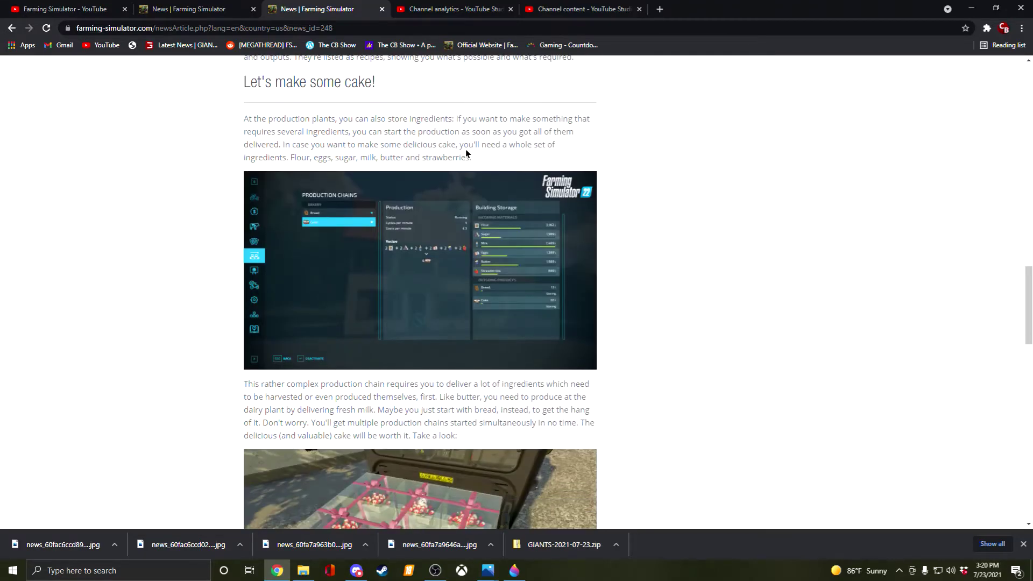
{"action": "scroll", "coordinate": [468, 283], "scroll_direction": "down", "scroll_amount": 6}
{"action": "left_click", "coordinate": [452, 192]}
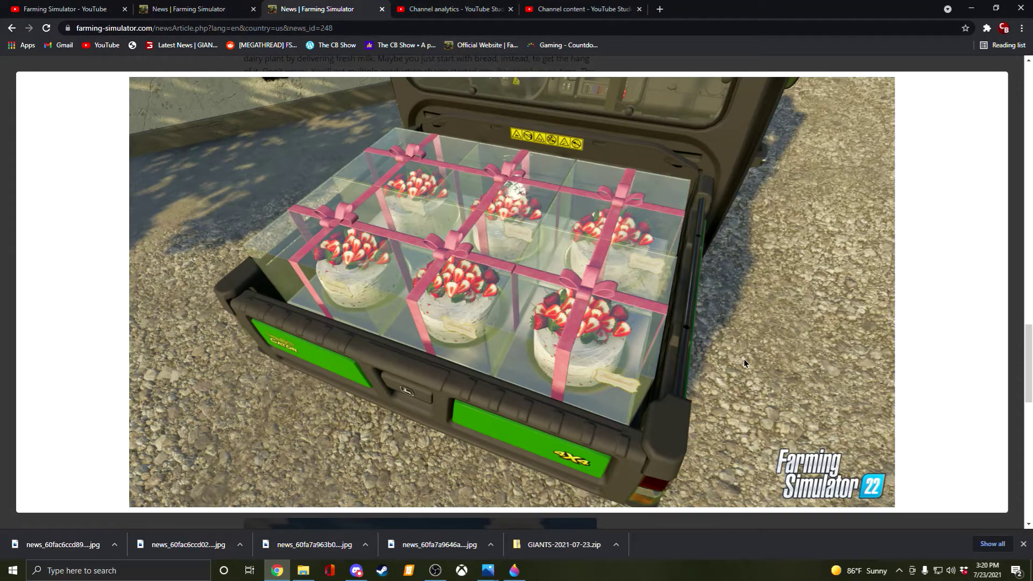
{"action": "left_click", "coordinate": [323, 64]}
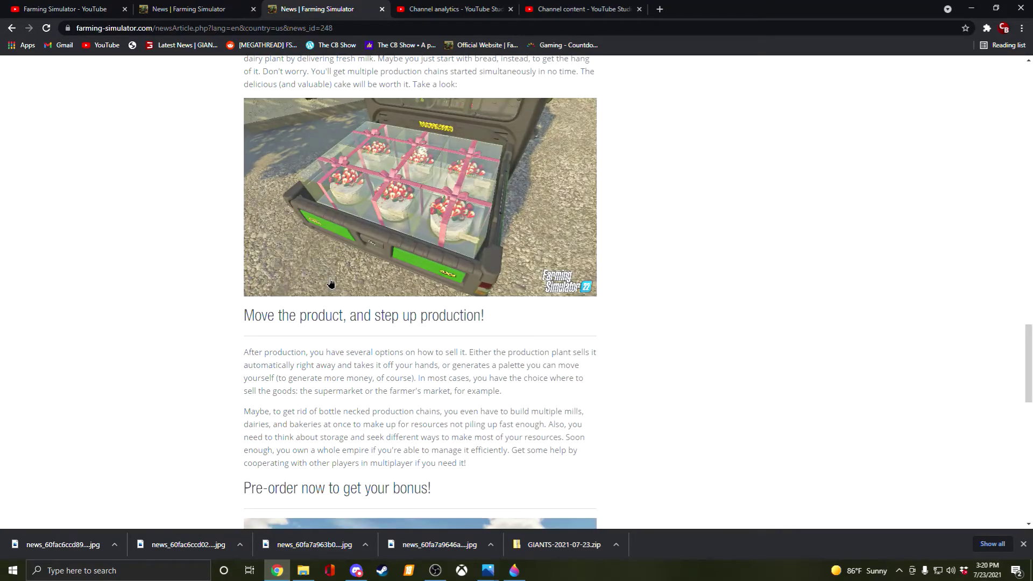
{"action": "scroll", "coordinate": [408, 302], "scroll_direction": "down", "scroll_amount": 5}
{"action": "scroll", "coordinate": [408, 302], "scroll_direction": "down", "scroll_amount": 5}
{"action": "scroll", "coordinate": [407, 302], "scroll_direction": "down", "scroll_amount": 4}
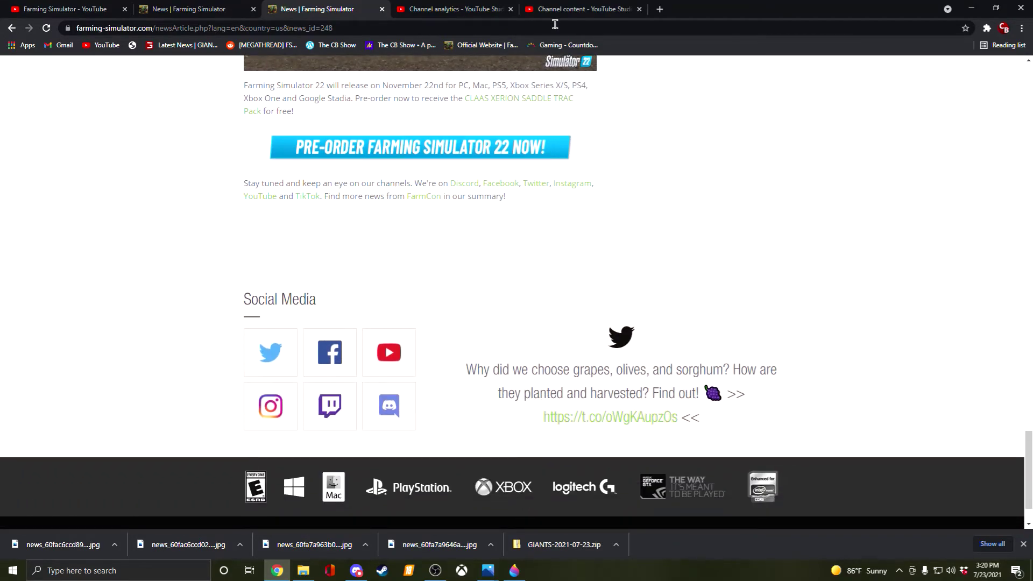
Bring OBS Studio to the front with the recording timer still running.
{"action": "left_click", "coordinate": [435, 572]}
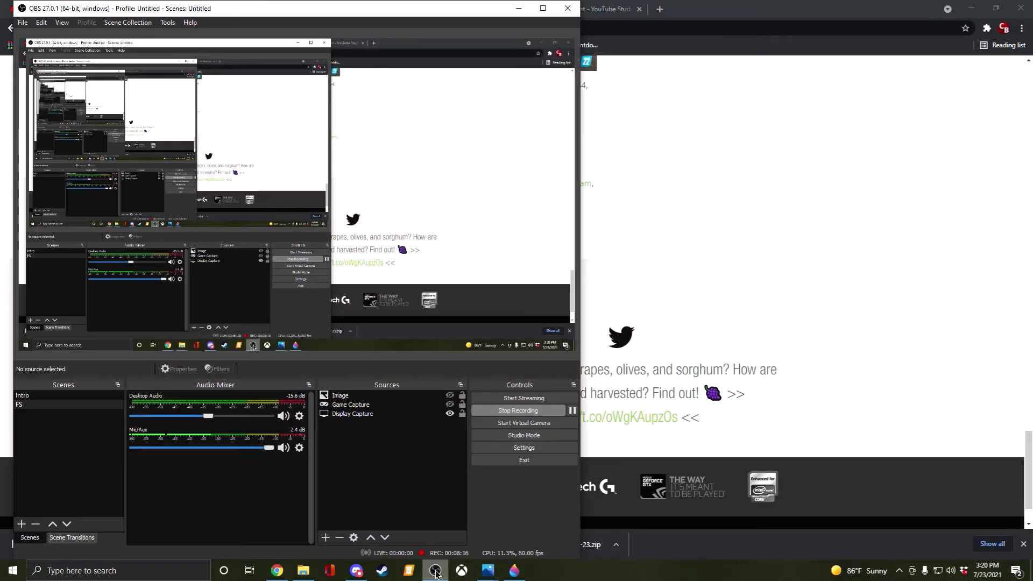